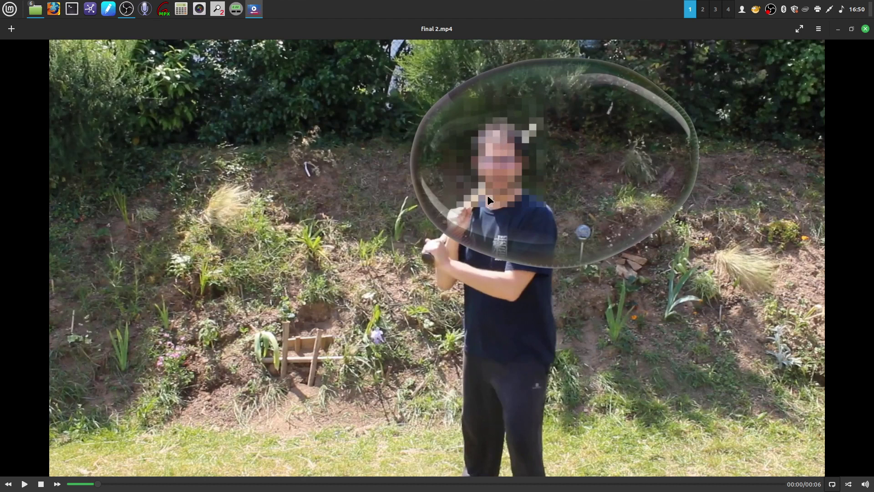
Scrub through and play the final 2.mp4 video to review the bubble bursting effect.
{"action": "left_click_drag", "start_coordinate": [98, 483], "coordinate": [721, 486]}
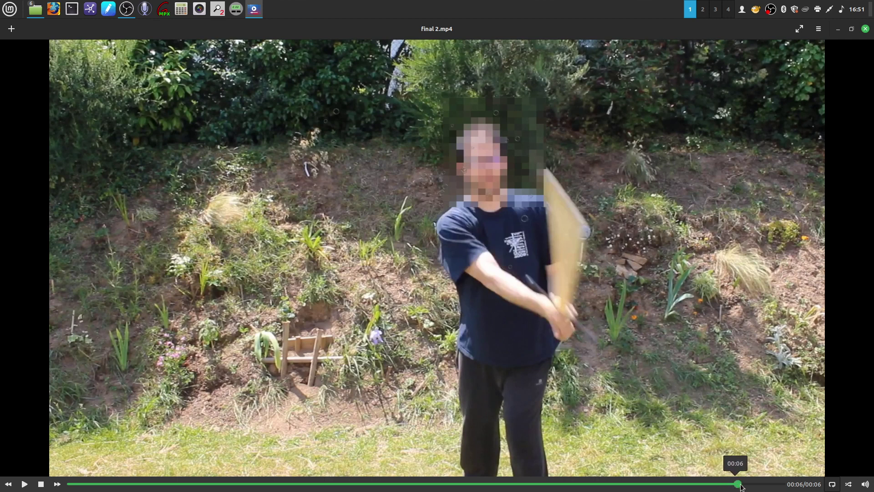
{"action": "left_click", "coordinate": [754, 483]}
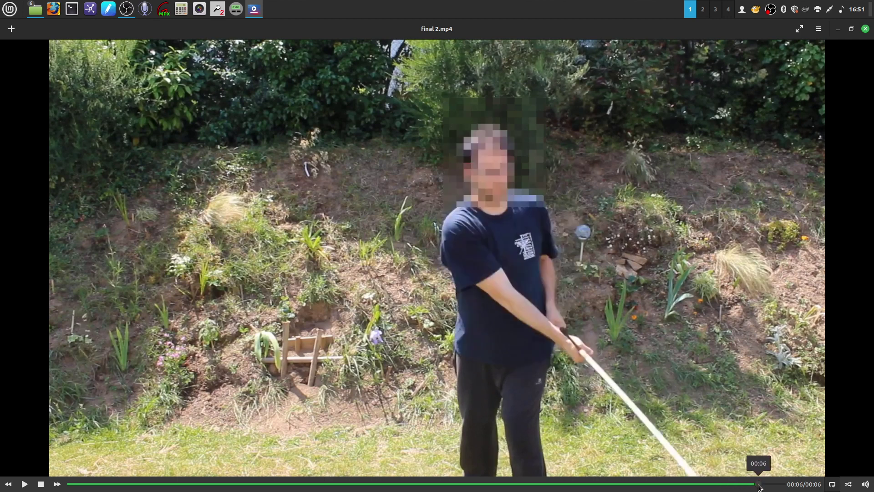
{"action": "left_click", "coordinate": [487, 483]}
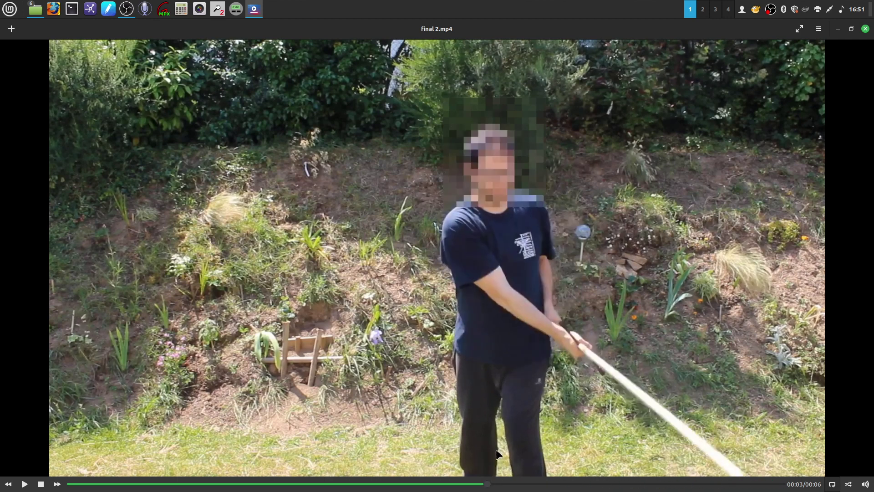
{"action": "left_click", "coordinate": [24, 484]}
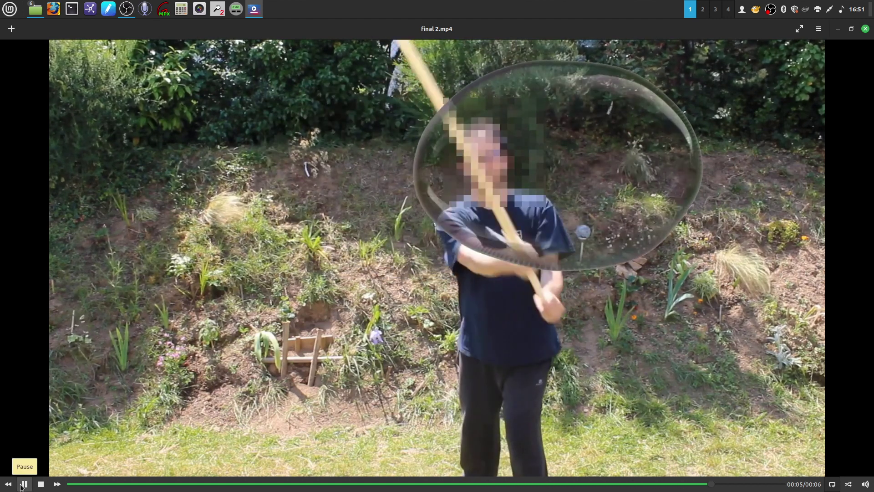
{"action": "left_click", "coordinate": [23, 485]}
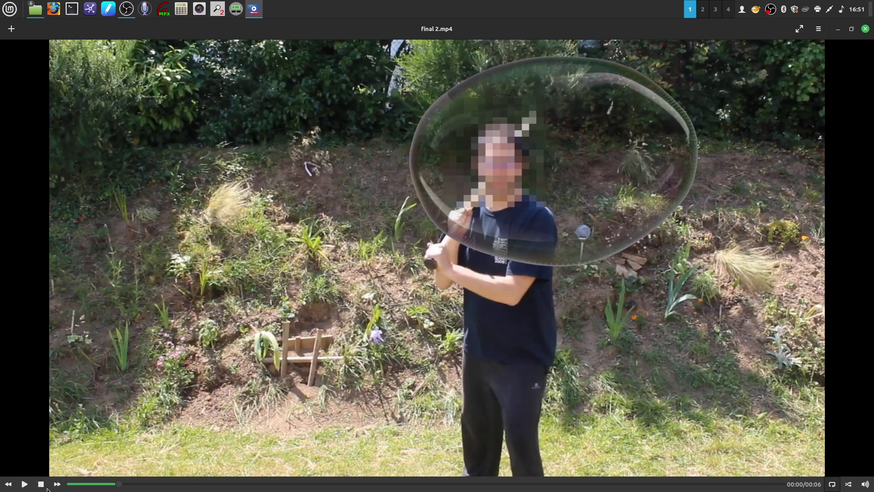
{"action": "left_click", "coordinate": [25, 484]}
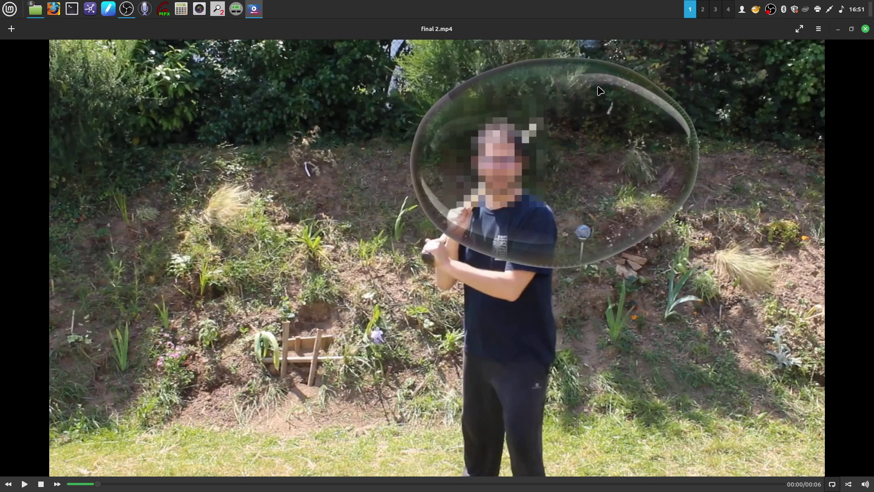
Close the video and open bulle tuto.blend from the desktop's fourgon david folder in Blender.
{"action": "left_click", "coordinate": [865, 28]}
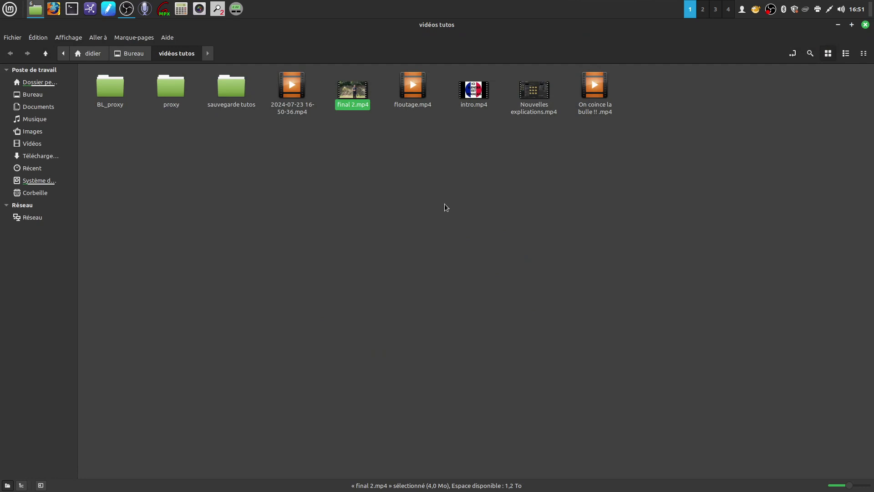
{"action": "left_click", "coordinate": [445, 204]}
{"action": "left_click", "coordinate": [837, 25]}
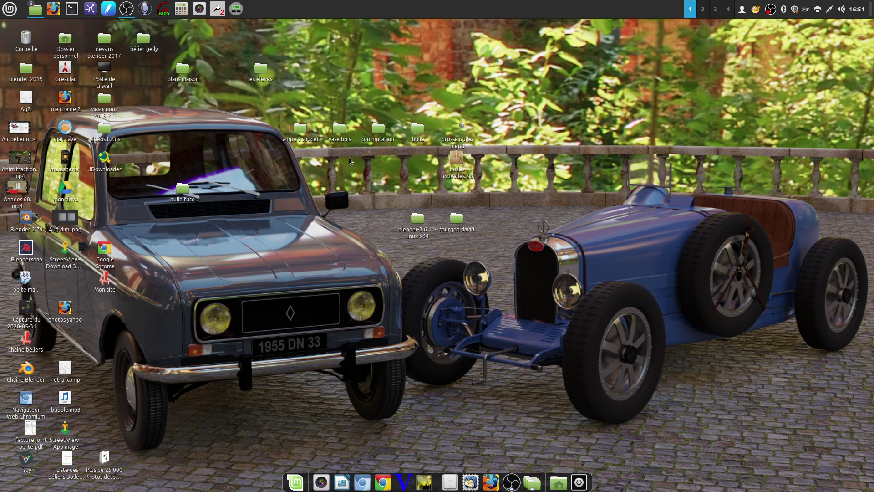
{"action": "double_click", "coordinate": [457, 220]}
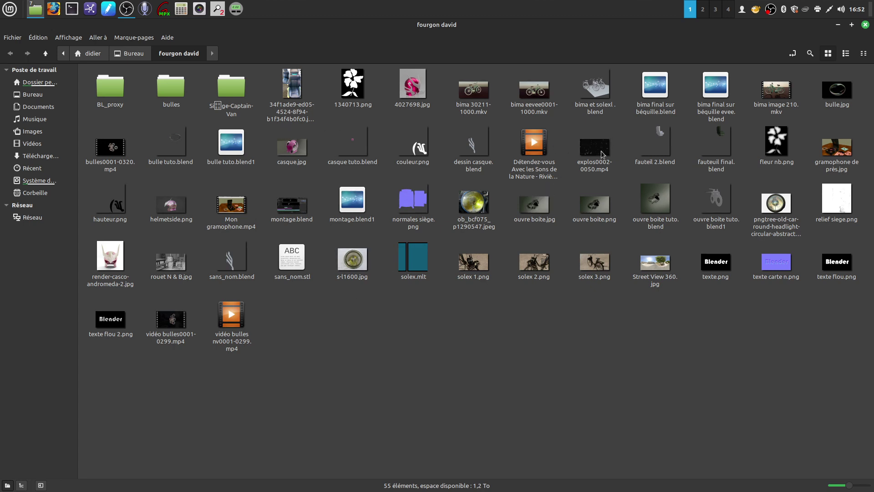
{"action": "left_click", "coordinate": [173, 140]}
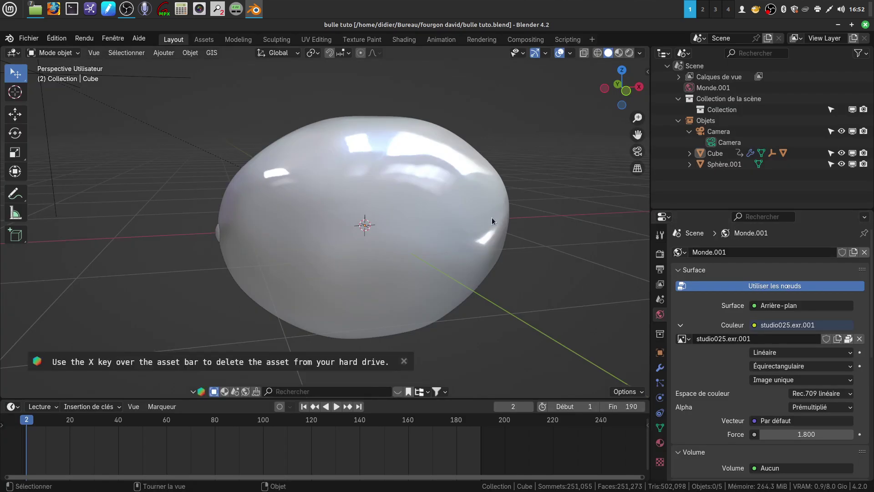
Select the small sphere Sphère.001 beside the large bubble and display its material settings.
{"action": "scroll", "coordinate": [492, 221], "scroll_direction": "down", "scroll_amount": 1}
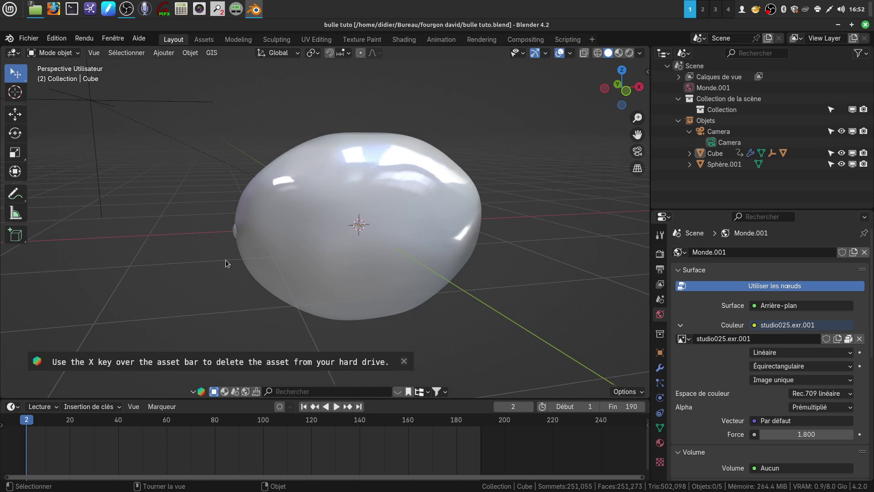
{"action": "scroll", "coordinate": [530, 222], "scroll_direction": "down", "scroll_amount": 8}
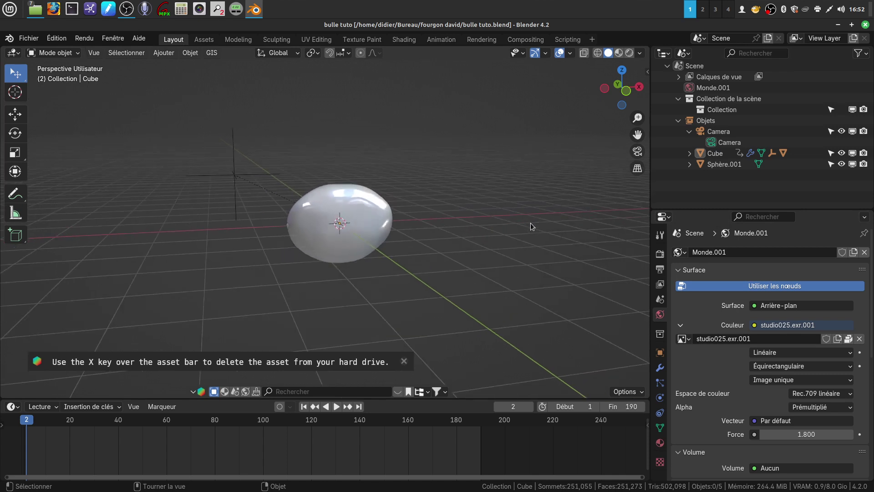
{"action": "left_click", "coordinate": [578, 212]}
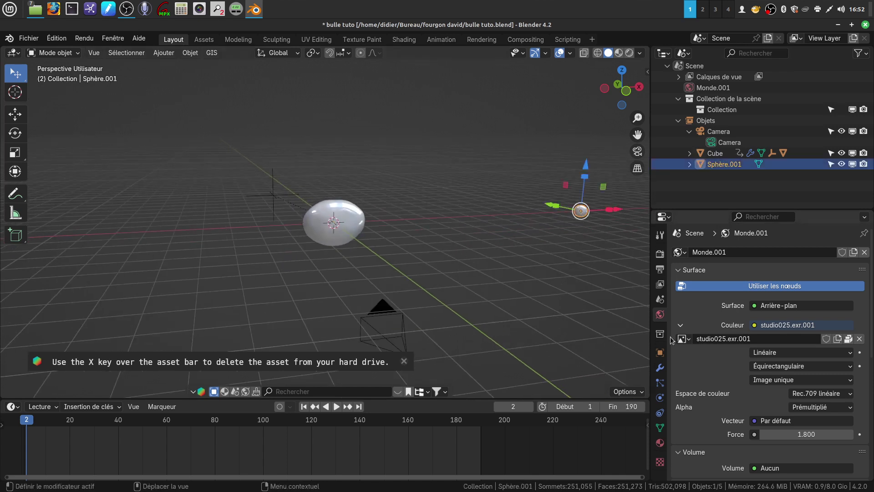
{"action": "scroll", "coordinate": [726, 296], "scroll_direction": "down", "scroll_amount": 3, "text": "ctrl"}
{"action": "scroll", "coordinate": [710, 314], "scroll_direction": "up", "scroll_amount": 2, "text": "ctrl"}
{"action": "left_click", "coordinate": [659, 442]}
{"action": "scroll", "coordinate": [696, 300], "scroll_direction": "up", "scroll_amount": 12, "text": "ctrl"}
{"action": "scroll", "coordinate": [696, 300], "scroll_direction": "down", "scroll_amount": 2, "text": "ctrl"}
{"action": "left_click", "coordinate": [661, 442]}
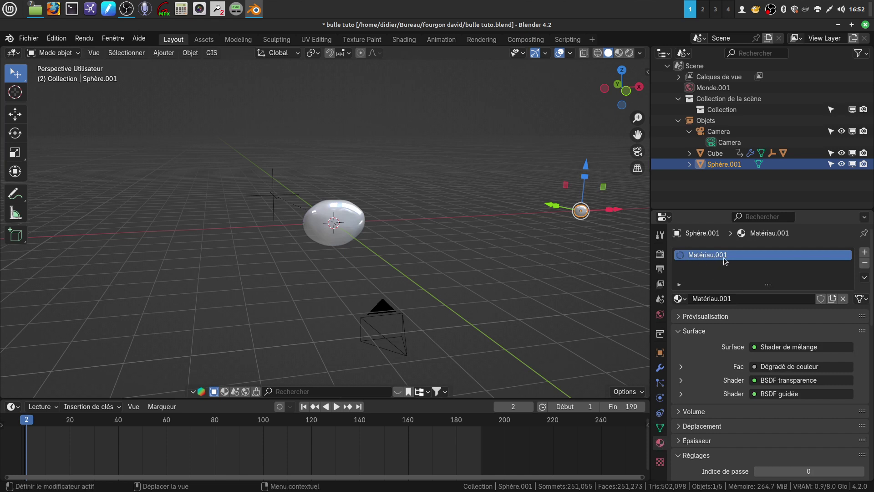
Split the 3D view vertically, turn the new area into a Shader Editor and hide its sidebar.
{"action": "left_click_drag", "start_coordinate": [646, 48], "coordinate": [239, 53]}
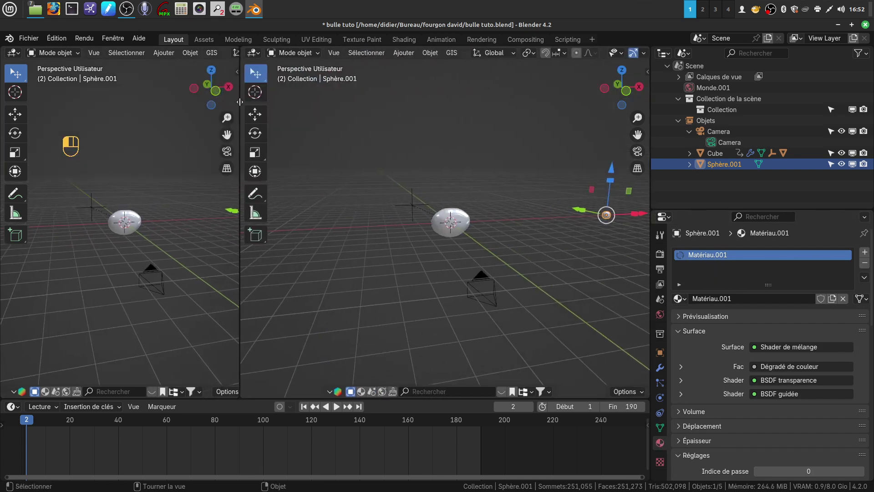
{"action": "left_click", "coordinate": [261, 55]}
{"action": "left_click", "coordinate": [314, 152]}
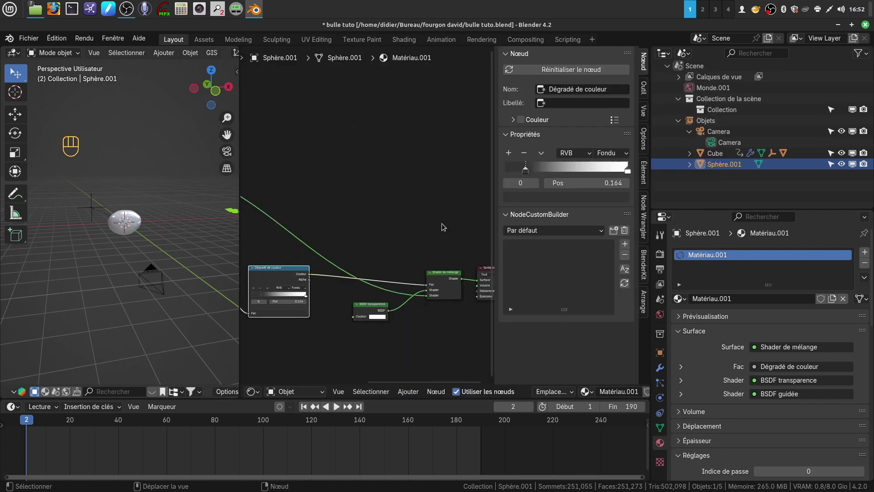
{"action": "scroll", "coordinate": [443, 223], "scroll_direction": "up", "scroll_amount": 1}
{"action": "key", "text": "n"}
Examine the sphere's material nodes, from the noise texture through the hue/saturation node to the principled BSDF.
{"action": "middle_click_drag", "start_coordinate": [453, 181], "coordinate": [563, 142]}
{"action": "scroll", "coordinate": [425, 233], "scroll_direction": "down", "scroll_amount": 4}
{"action": "middle_click_drag", "start_coordinate": [365, 243], "coordinate": [482, 246]}
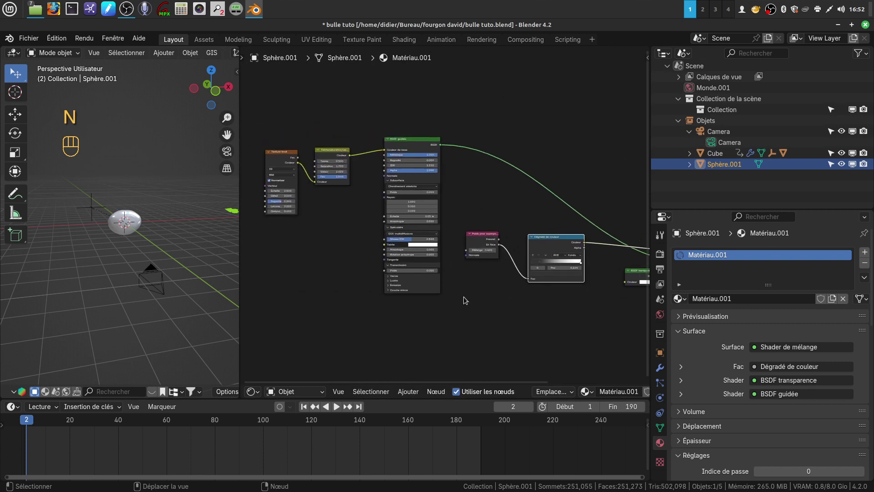
{"action": "scroll", "coordinate": [466, 299], "scroll_direction": "up", "scroll_amount": 2}
{"action": "middle_click_drag", "start_coordinate": [468, 277], "coordinate": [527, 293]}
{"action": "scroll", "coordinate": [364, 283], "scroll_direction": "up", "scroll_amount": 6}
{"action": "middle_click_drag", "start_coordinate": [339, 197], "coordinate": [422, 289]}
{"action": "scroll", "coordinate": [391, 281], "scroll_direction": "up", "scroll_amount": 5}
{"action": "scroll", "coordinate": [139, 251], "scroll_direction": "up", "scroll_amount": 3}
{"action": "scroll", "coordinate": [139, 253], "scroll_direction": "down", "scroll_amount": 3}
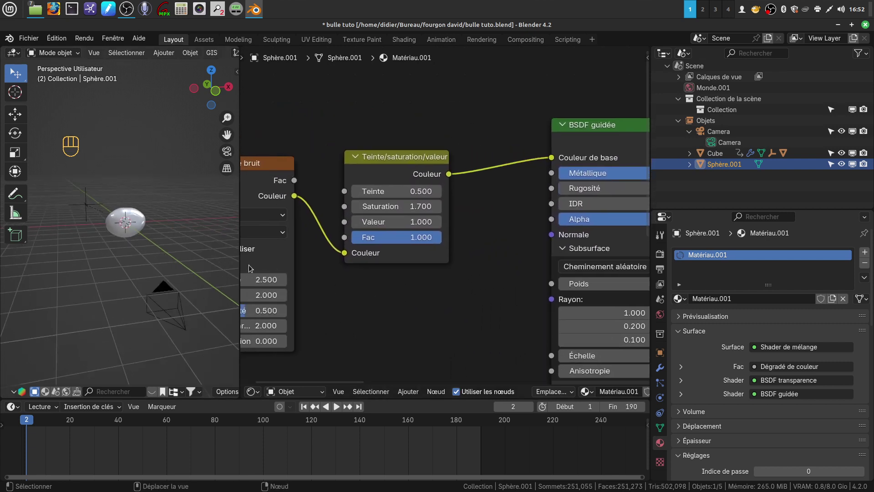
Widen the 3D view, frame the small sphere and show it in rendered shading with nothing selected.
{"action": "left_click_drag", "start_coordinate": [238, 255], "coordinate": [355, 257]}
{"action": "middle_click_drag", "start_coordinate": [287, 249], "coordinate": [129, 250], "text": "shift"}
{"action": "scroll", "coordinate": [255, 259], "scroll_direction": "up", "scroll_amount": 4}
{"action": "middle_click_drag", "start_coordinate": [272, 245], "coordinate": [198, 269], "text": "shift"}
{"action": "scroll", "coordinate": [244, 280], "scroll_direction": "up", "scroll_amount": 3}
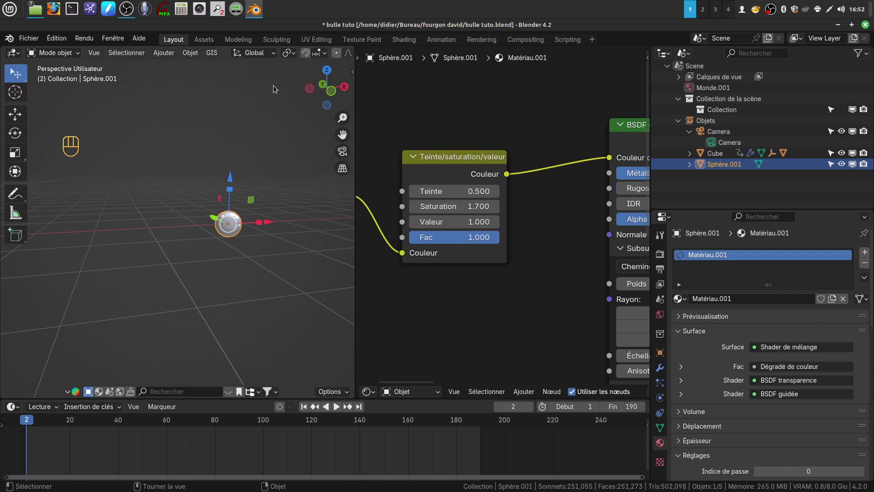
{"action": "scroll", "coordinate": [278, 49], "scroll_direction": "down", "scroll_amount": 5}
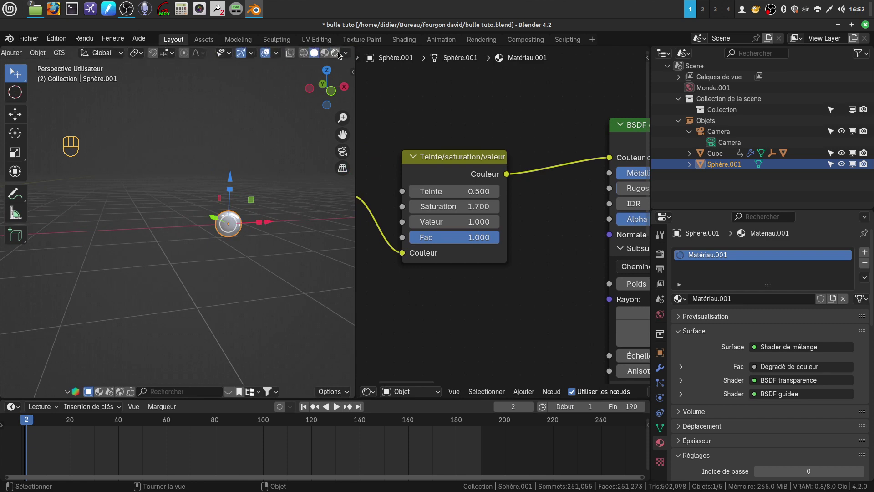
{"action": "left_click", "coordinate": [244, 294]}
{"action": "scroll", "coordinate": [269, 299], "scroll_direction": "up", "scroll_amount": 1}
{"action": "scroll", "coordinate": [269, 303], "scroll_direction": "up", "scroll_amount": 2}
Set the Teinte/saturation/valeur node's saturation to 0.900 and its value to 1.700.
{"action": "left_click_drag", "start_coordinate": [457, 206], "coordinate": [475, 207]}
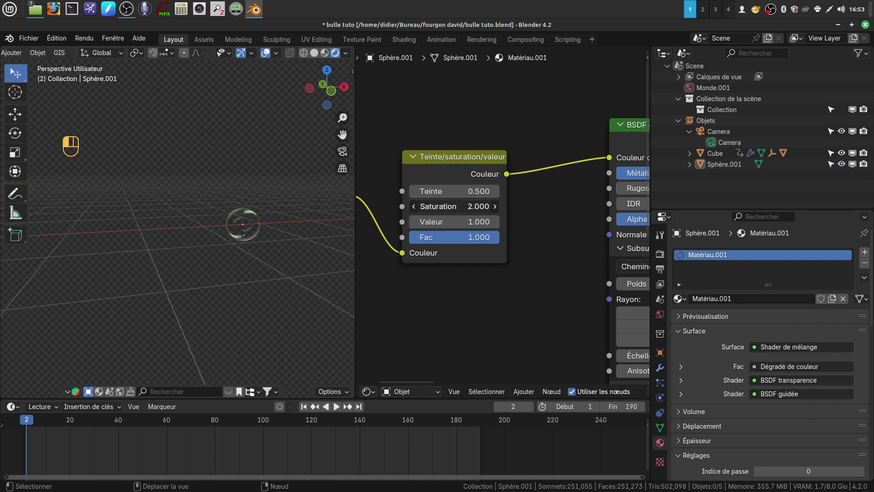
{"action": "left_click_drag", "start_coordinate": [430, 206], "coordinate": [482, 222]}
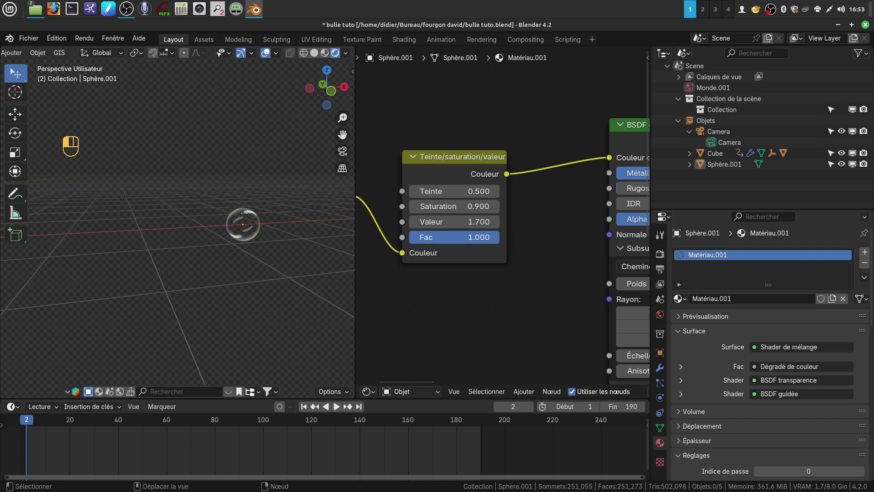
{"action": "mouse_move", "coordinate": [498, 237]}
{"action": "left_mouse_down"}
{"action": "mouse_move", "coordinate": [470, 237]}
{"action": "mouse_move", "coordinate": [499, 237]}
{"action": "left_mouse_up"}
Add a Gamma node on the link between the Teinte/saturation/valeur node and the BSDF guidée base colour.
{"action": "scroll", "coordinate": [485, 291], "scroll_direction": "down", "scroll_amount": 2}
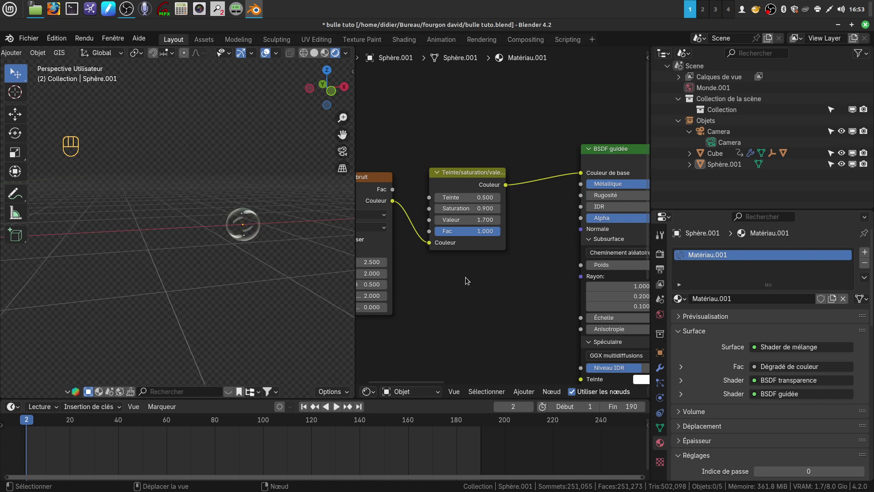
{"action": "scroll", "coordinate": [467, 280], "scroll_direction": "down", "scroll_amount": 2}
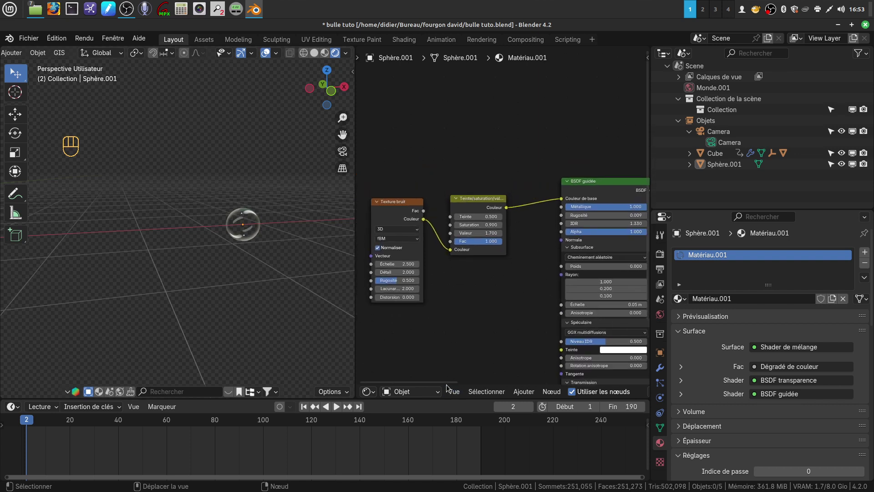
{"action": "left_click", "coordinate": [522, 392]}
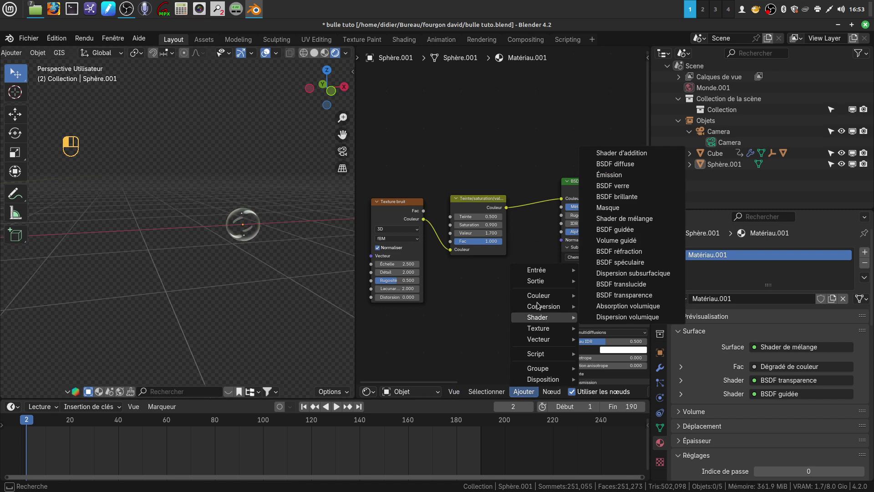
{"action": "mouse_move", "coordinate": [541, 297]}
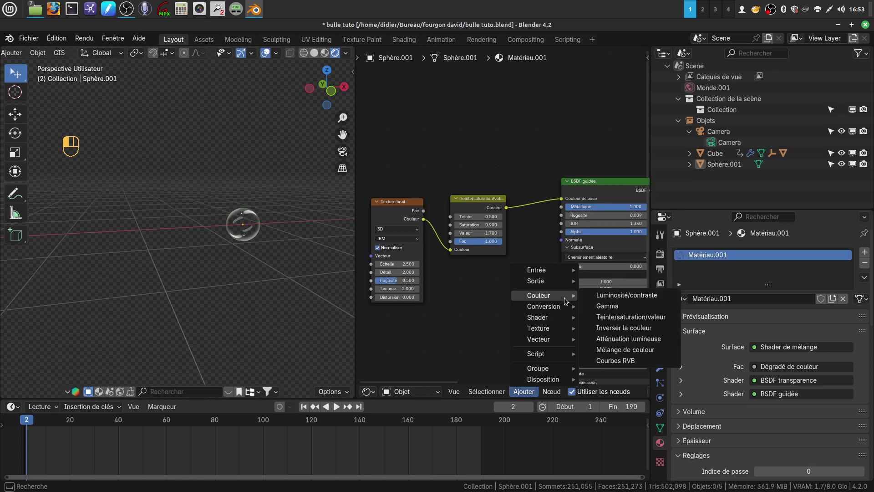
{"action": "left_click", "coordinate": [607, 305]}
{"action": "left_click", "coordinate": [496, 296]}
{"action": "scroll", "coordinate": [378, 317], "scroll_direction": "up", "scroll_amount": 2}
{"action": "middle_click_drag", "start_coordinate": [395, 303], "coordinate": [329, 298]}
{"action": "left_click_drag", "start_coordinate": [423, 323], "coordinate": [491, 211]}
{"action": "scroll", "coordinate": [519, 301], "scroll_direction": "up", "scroll_amount": 3}
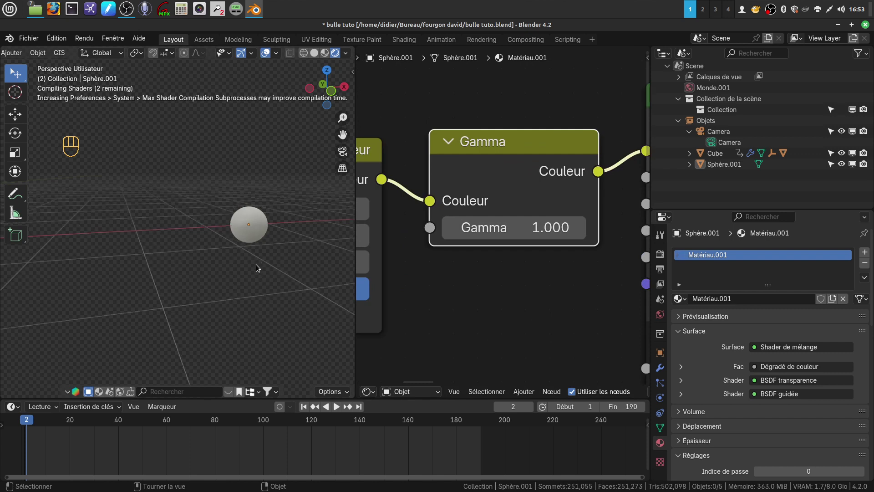
Set the Gamma node's value to 9.100.
{"action": "left_click_drag", "start_coordinate": [493, 228], "coordinate": [554, 229]}
{"action": "scroll", "coordinate": [248, 274], "scroll_direction": "up", "scroll_amount": 2}
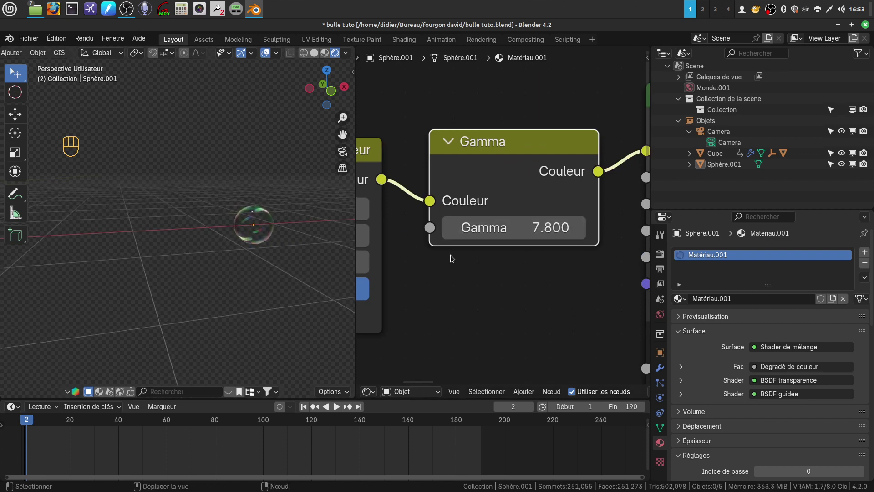
{"action": "mouse_move", "coordinate": [477, 230]}
{"action": "left_mouse_down"}
{"action": "mouse_move", "coordinate": [501, 230]}
{"action": "mouse_move", "coordinate": [492, 230]}
{"action": "left_mouse_up"}
{"action": "scroll", "coordinate": [503, 218], "scroll_direction": "down", "scroll_amount": 2}
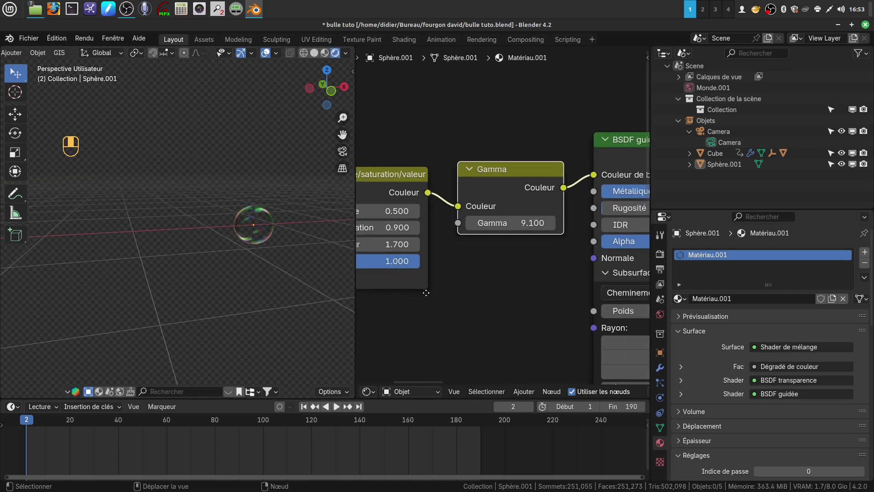
Detach the Teinte/saturation/valeur node so the noise texture feeds Gamma directly, and set Gamma to 2.400.
{"action": "scroll", "coordinate": [419, 291], "scroll_direction": "down", "scroll_amount": 3}
{"action": "left_click_drag", "start_coordinate": [406, 262], "coordinate": [508, 221]}
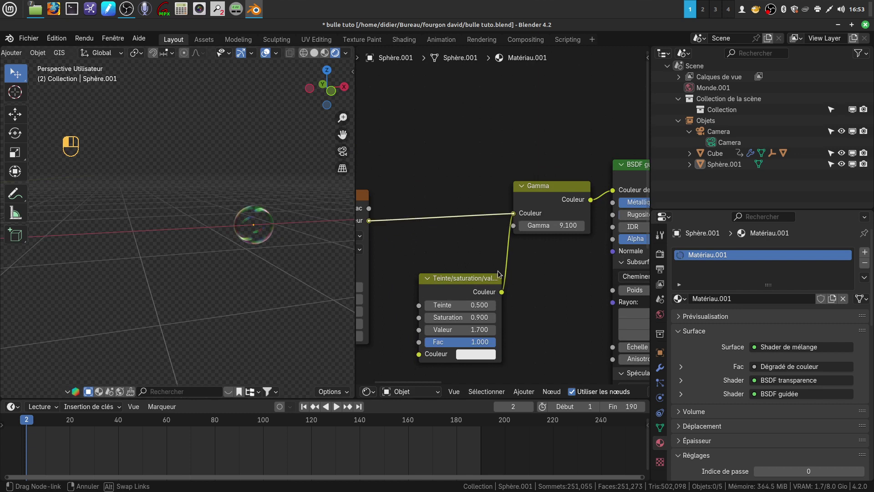
{"action": "left_click_drag", "start_coordinate": [498, 274], "coordinate": [471, 263]}
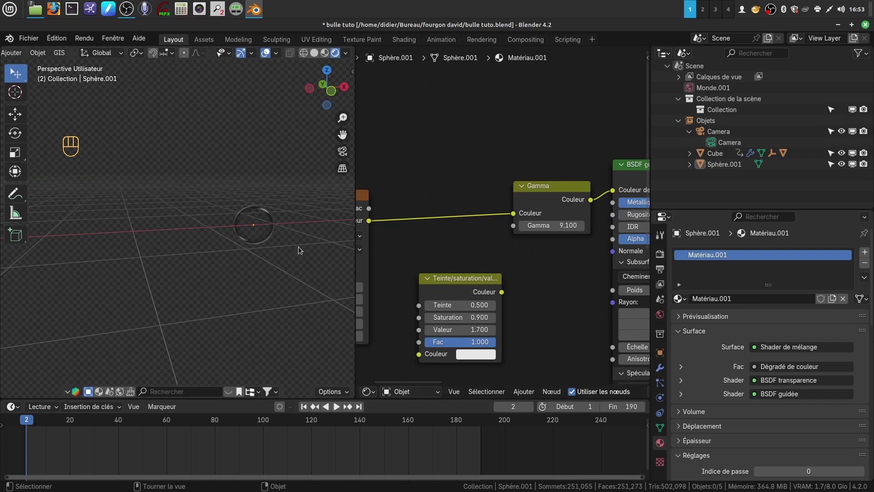
{"action": "left_click_drag", "start_coordinate": [537, 225], "coordinate": [490, 225]}
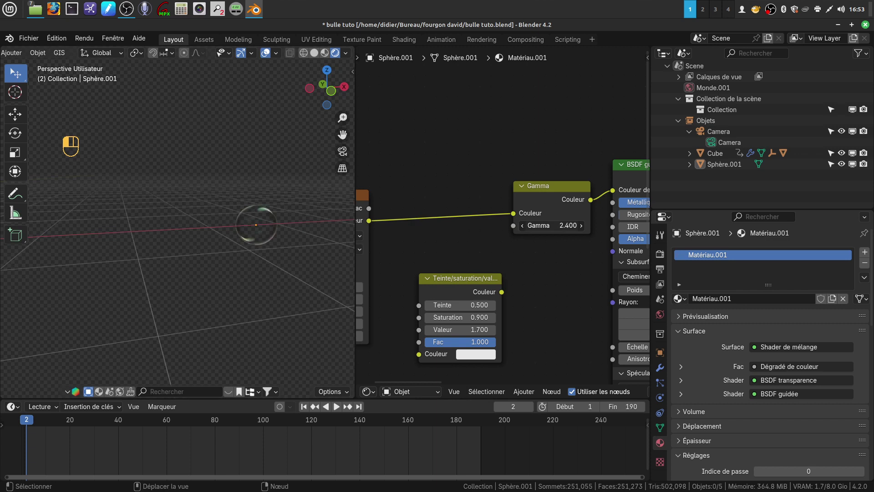
Reinsert the Teinte/saturation/valeur node between the noise texture and the Gamma node, and set Gamma to 10.000.
{"action": "left_click_drag", "start_coordinate": [455, 293], "coordinate": [432, 211]}
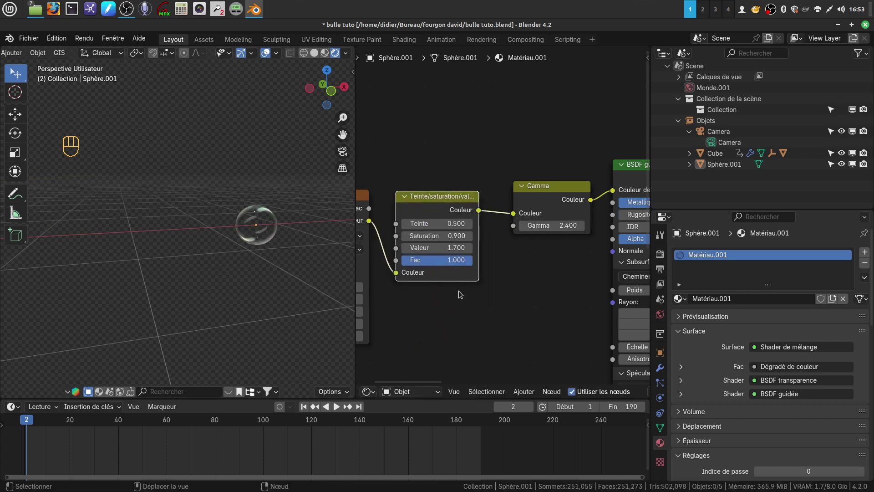
{"action": "left_click_drag", "start_coordinate": [546, 225], "coordinate": [609, 226]}
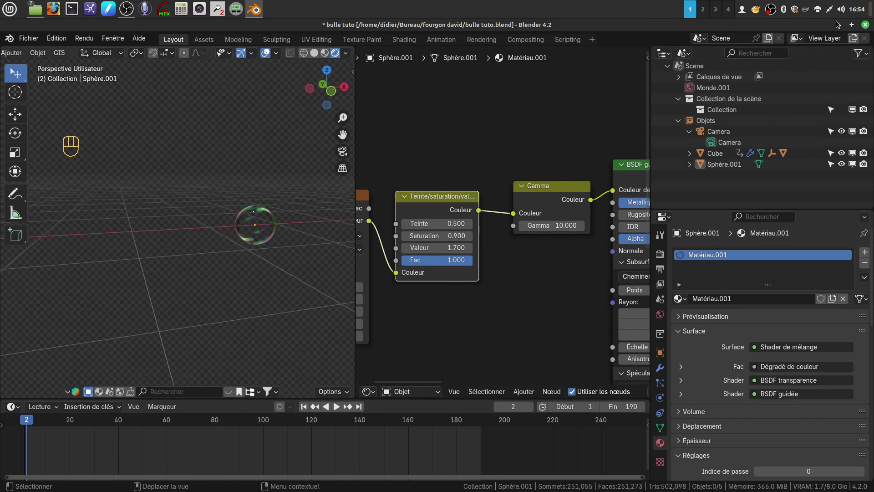
Quit the bulle tuto.blend project without saving its changes.
{"action": "left_click", "coordinate": [866, 24]}
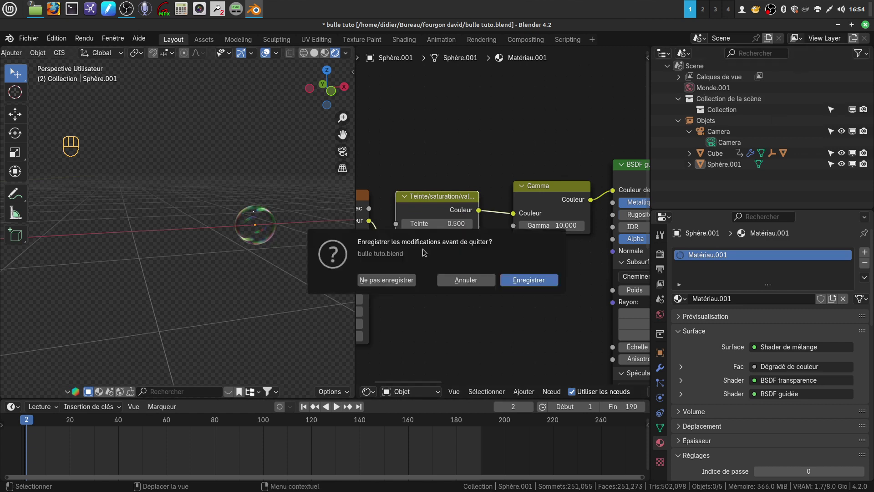
{"action": "left_click", "coordinate": [400, 280]}
{"action": "left_click", "coordinate": [342, 381]}
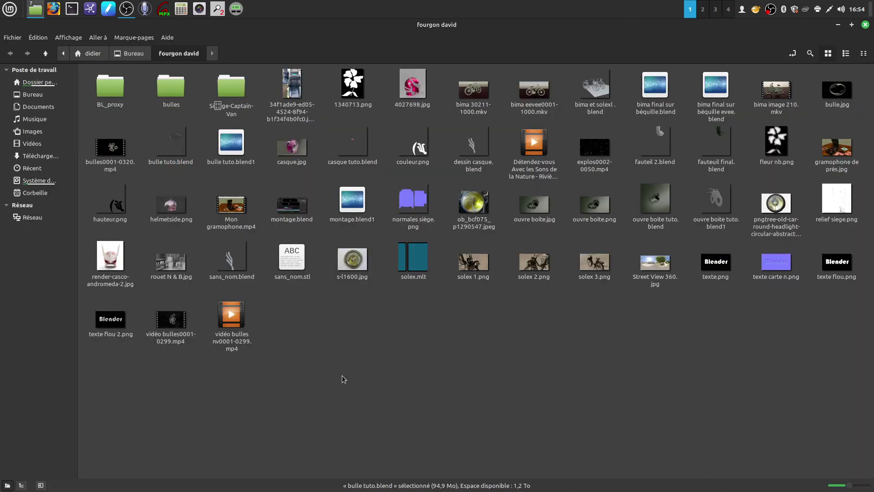
Close the fourgon david folder window and view the rendered bubble frames in the desktop's bulle folder.
{"action": "left_click", "coordinate": [865, 24]}
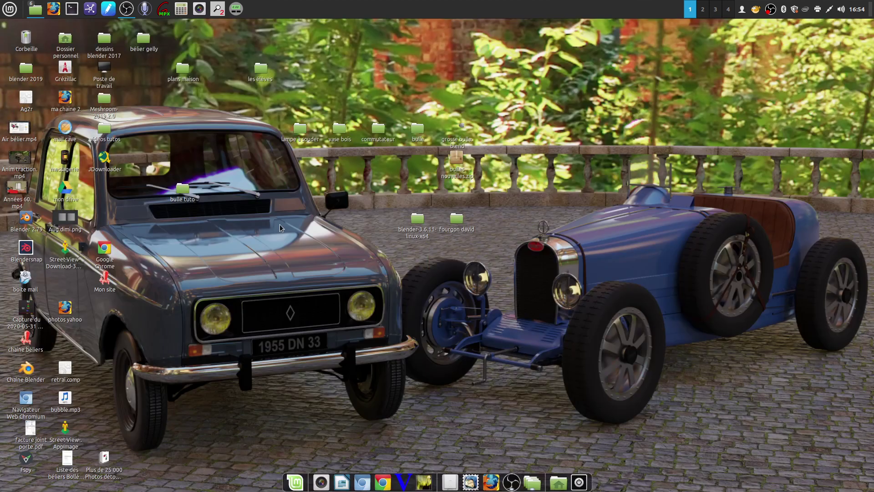
{"action": "double_click", "coordinate": [417, 132]}
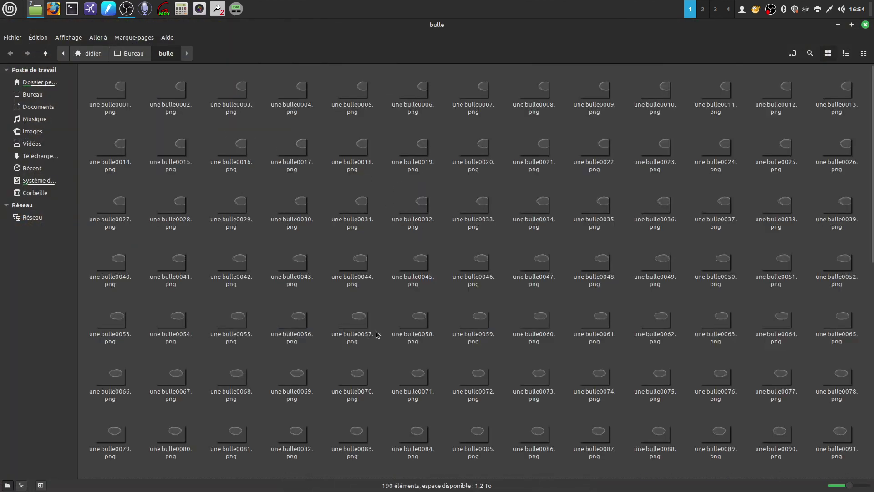
{"action": "left_click", "coordinate": [864, 26]}
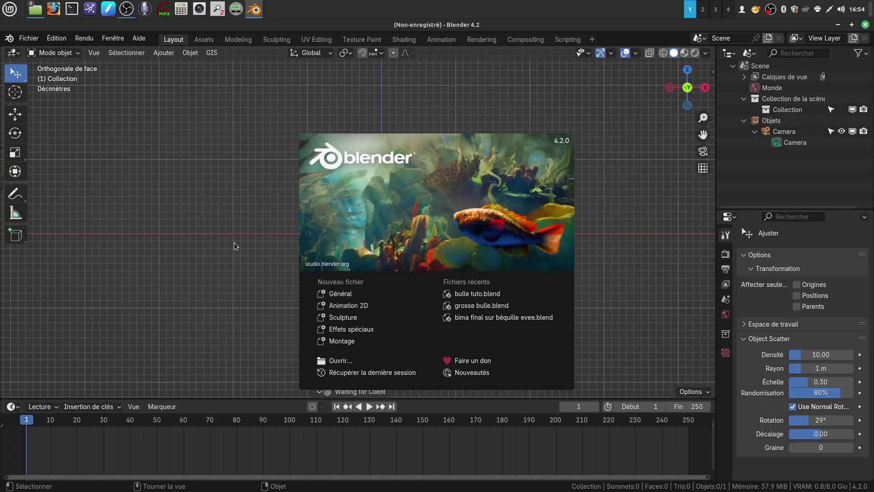
In Blender, dismiss the splash screen and add a Montage workspace to the empty project.
{"action": "left_click", "coordinate": [216, 173]}
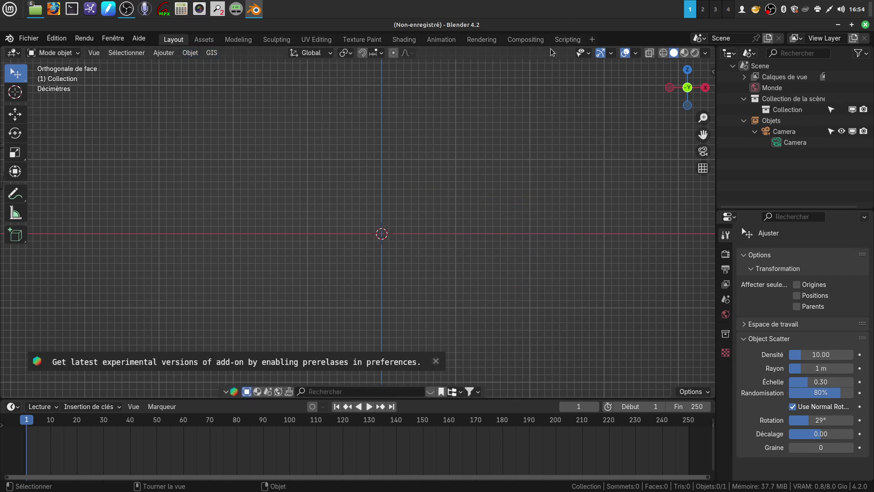
{"action": "left_click", "coordinate": [592, 39]}
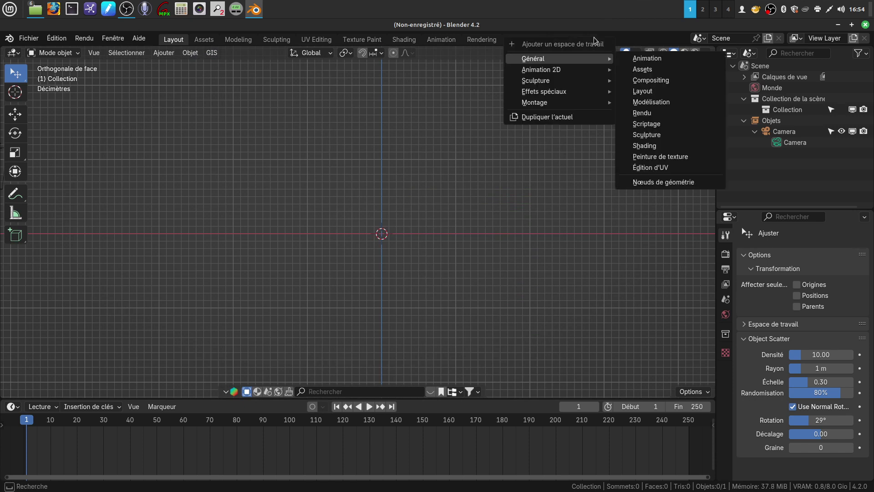
{"action": "mouse_move", "coordinate": [562, 105]}
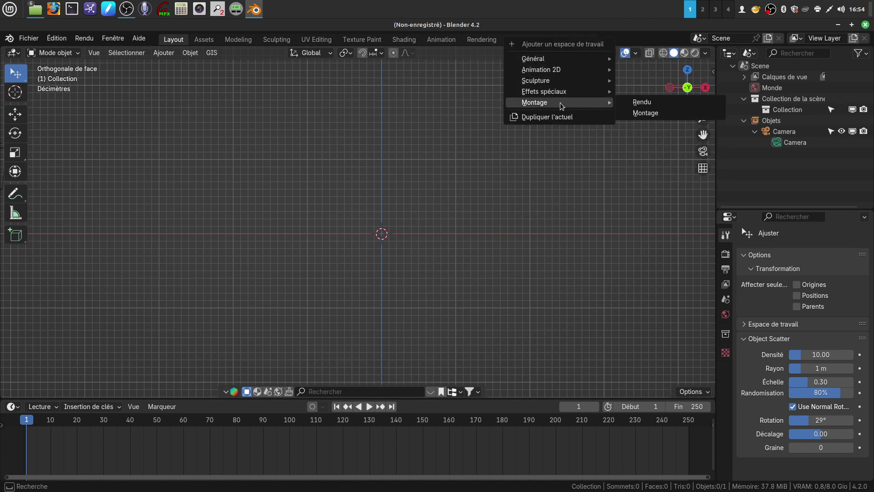
{"action": "left_click", "coordinate": [646, 113]}
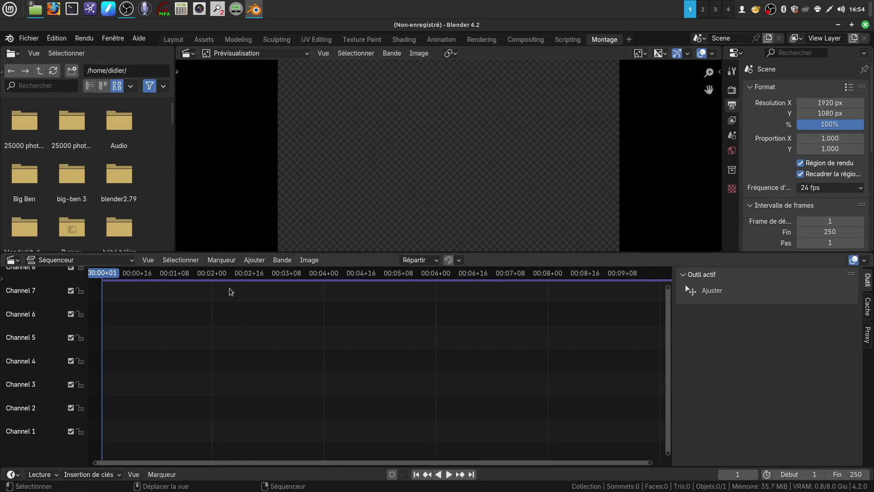
Add floutage.mp4 from the vidéos tutos folder as a video strip with sound in the sequencer, starting at frame 1.
{"action": "left_click", "coordinate": [254, 260]}
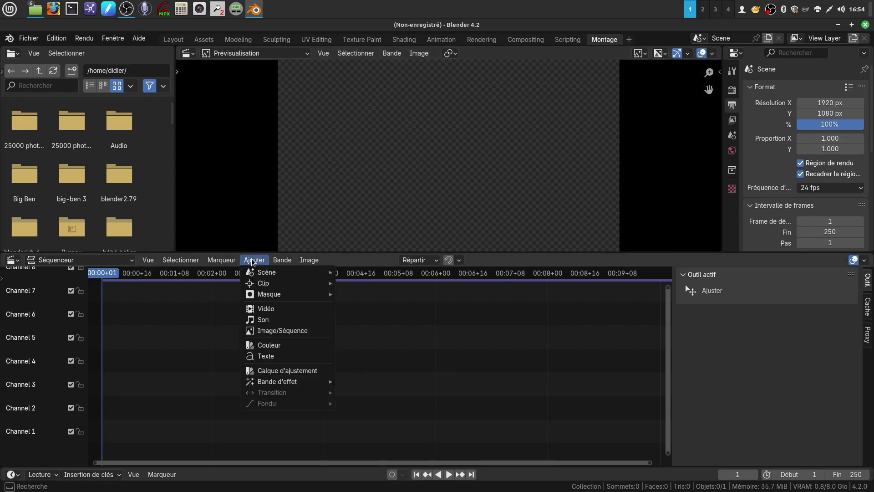
{"action": "left_click", "coordinate": [273, 309]}
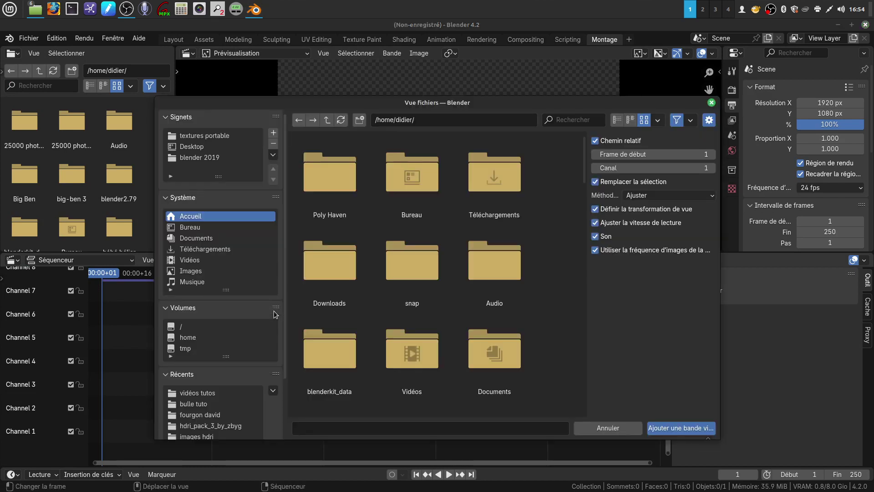
{"action": "left_click", "coordinate": [224, 394]}
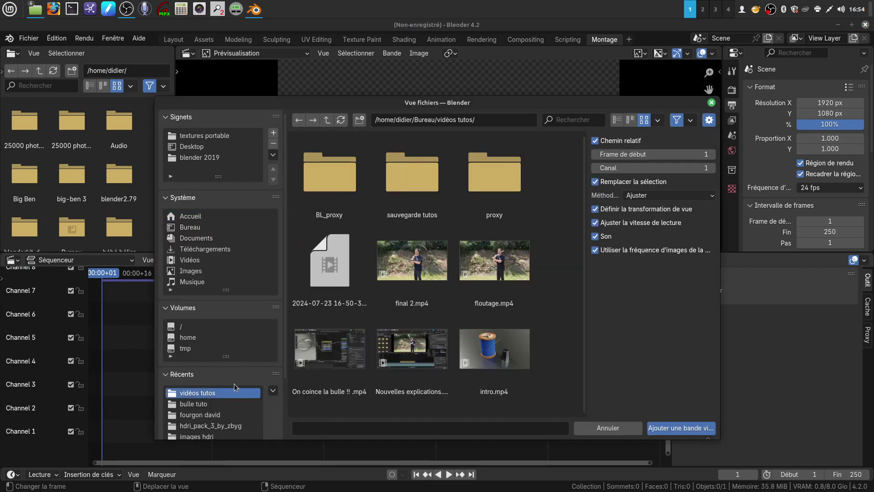
{"action": "left_click", "coordinate": [494, 269]}
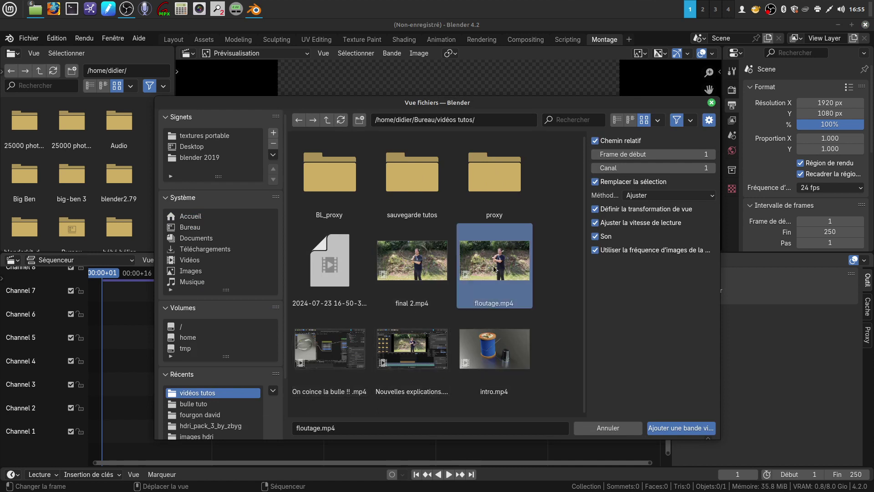
{"action": "left_click", "coordinate": [678, 428]}
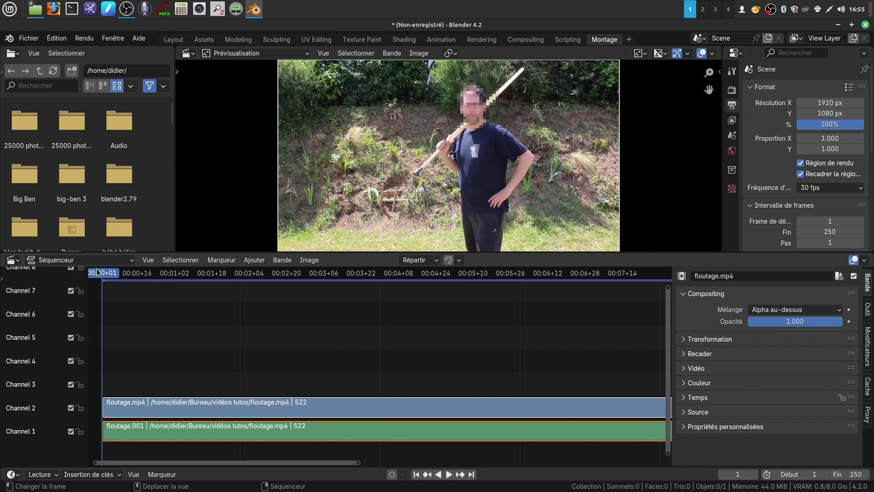
Scrub through the start of the floutage footage and set the playhead to frame 2.
{"action": "left_click_drag", "start_coordinate": [104, 274], "coordinate": [129, 323]}
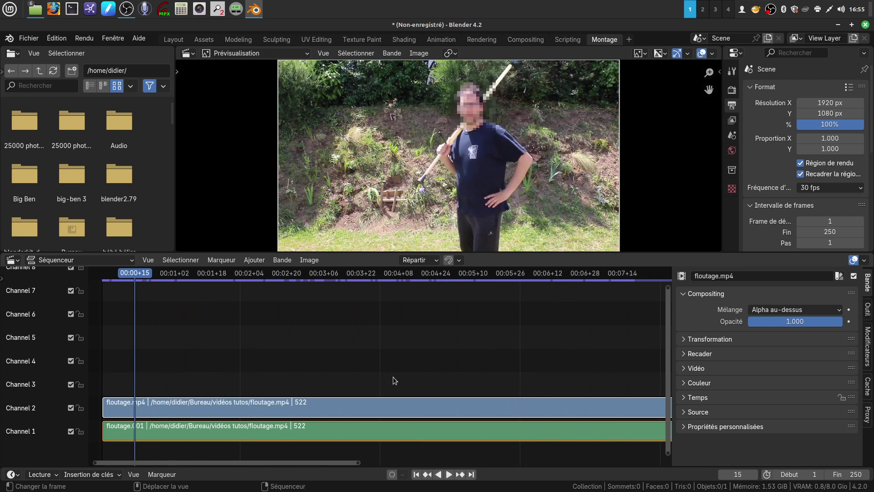
{"action": "scroll", "coordinate": [393, 376], "scroll_direction": "down", "scroll_amount": 5}
{"action": "scroll", "coordinate": [392, 376], "scroll_direction": "down", "scroll_amount": 1}
{"action": "left_click_drag", "start_coordinate": [294, 277], "coordinate": [271, 285]}
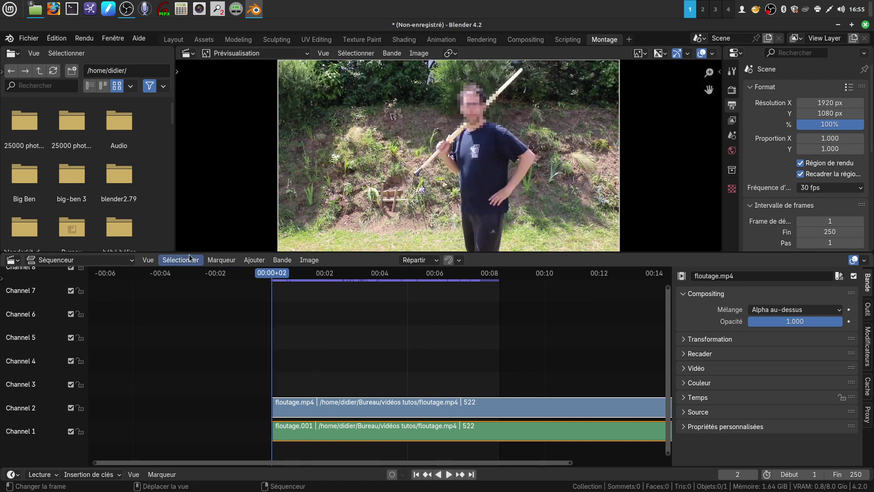
Add all the bubble PNG images from the bulle tuto folder as one image sequence strip starting at frame 2.
{"action": "left_click", "coordinate": [251, 260]}
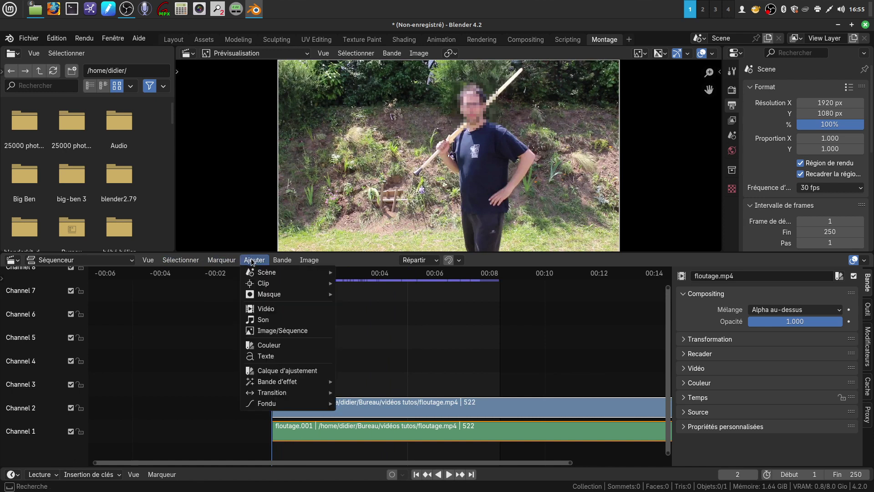
{"action": "left_click", "coordinate": [272, 331]}
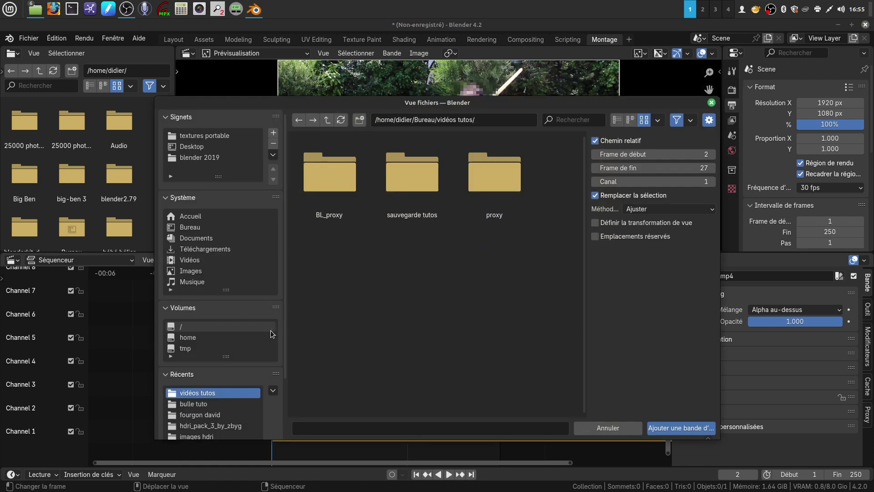
{"action": "left_click", "coordinate": [225, 404]}
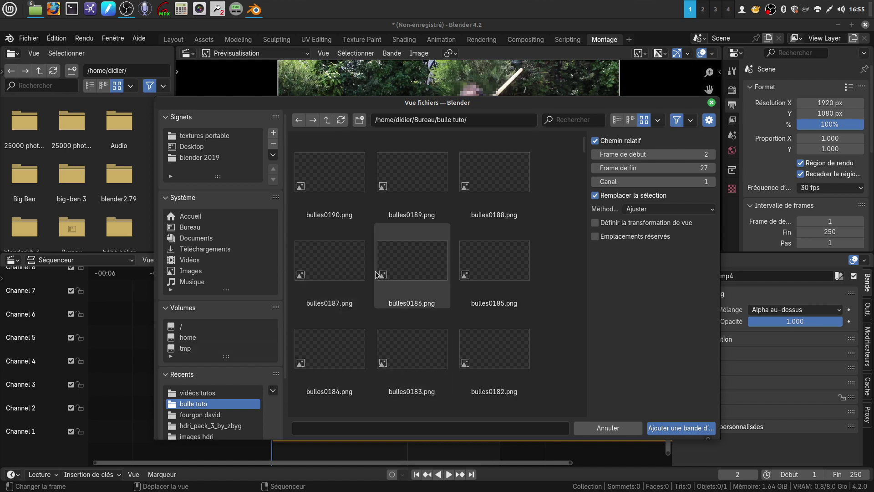
{"action": "key", "text": "a"}
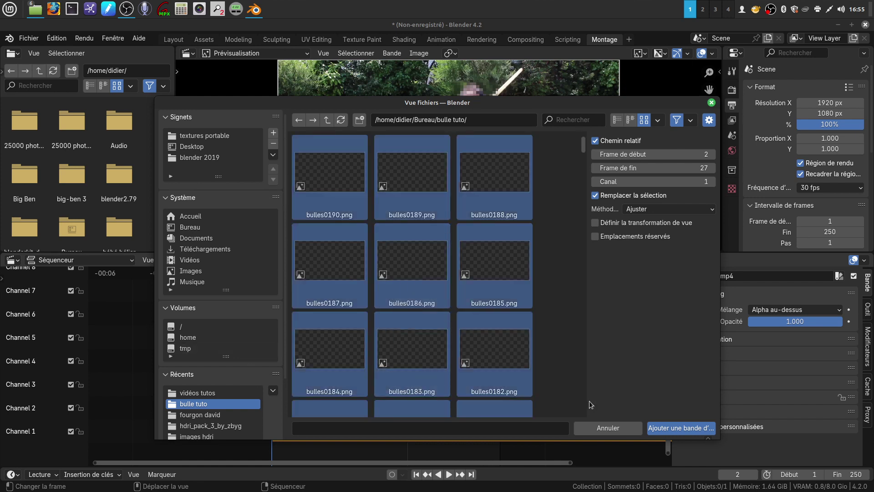
{"action": "left_click", "coordinate": [656, 429]}
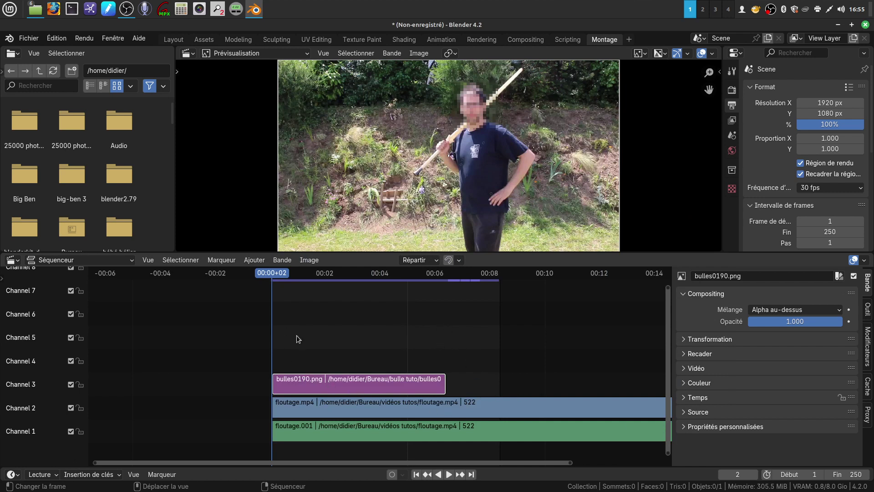
Play the montage and scrub to frame 100 to check the bubble over the footage.
{"action": "key", "text": "space"}
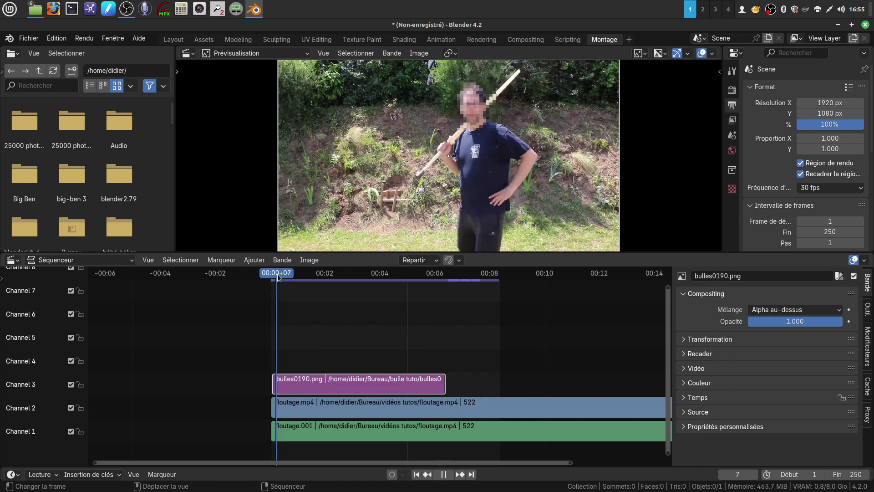
{"action": "left_click_drag", "start_coordinate": [294, 268], "coordinate": [361, 299]}
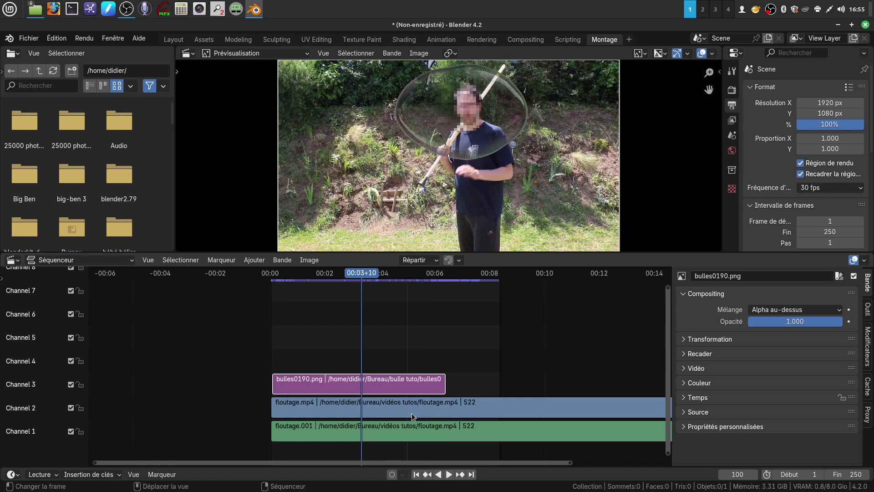
Move the floutage video and sound strips together so they start just after the bubble image strip ends.
{"action": "left_click", "coordinate": [411, 413]}
{"action": "left_click", "coordinate": [422, 427], "text": "shift"}
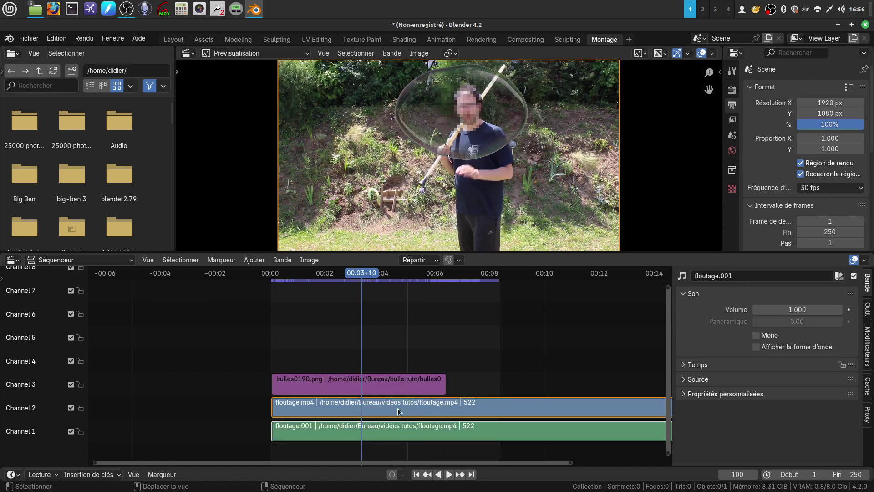
{"action": "left_click_drag", "start_coordinate": [340, 409], "coordinate": [522, 402]}
Enable Inverser les frames on the bulles0190.png strip and place the playhead at frame 3.
{"action": "left_click_drag", "start_coordinate": [353, 273], "coordinate": [276, 275]}
{"action": "left_click", "coordinate": [355, 389]}
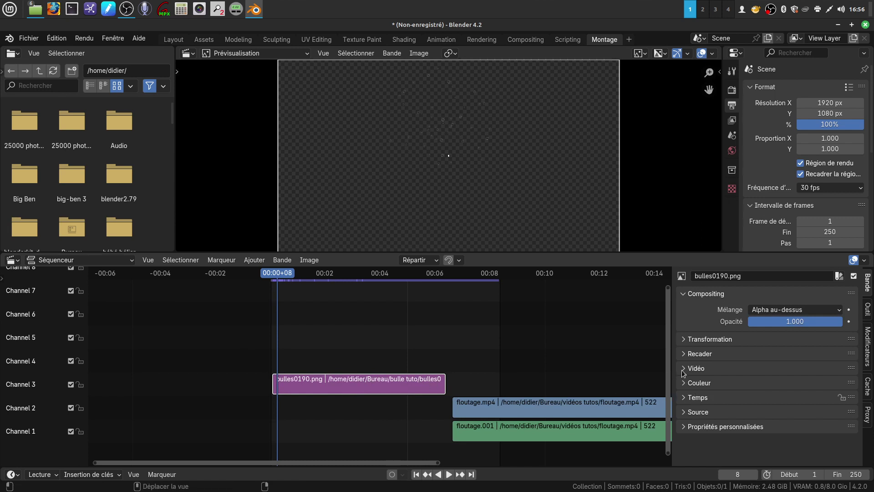
{"action": "left_click", "coordinate": [695, 367]}
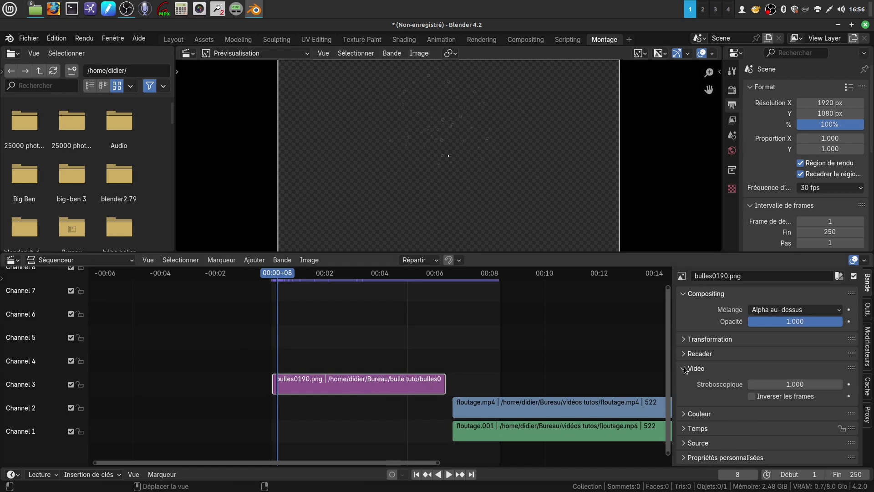
{"action": "left_click", "coordinate": [752, 396]}
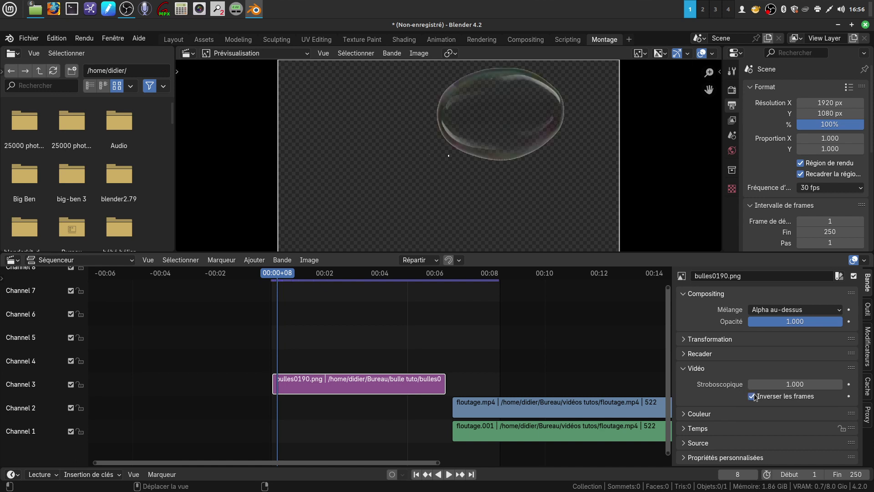
{"action": "left_click_drag", "start_coordinate": [277, 274], "coordinate": [272, 275]}
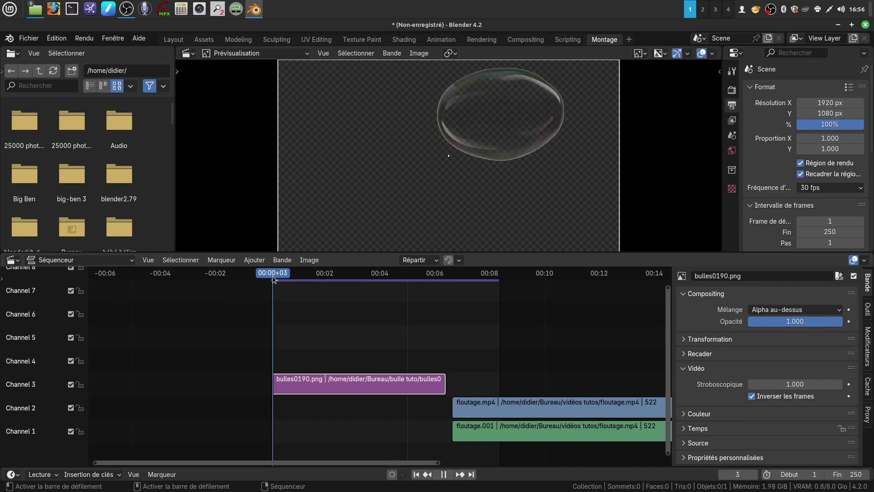
Slide the floutage video and sound strips earlier, back under the bubble strip, so they end somewhat after it.
{"action": "left_click", "coordinate": [497, 412]}
{"action": "left_click", "coordinate": [493, 434], "text": "shift"}
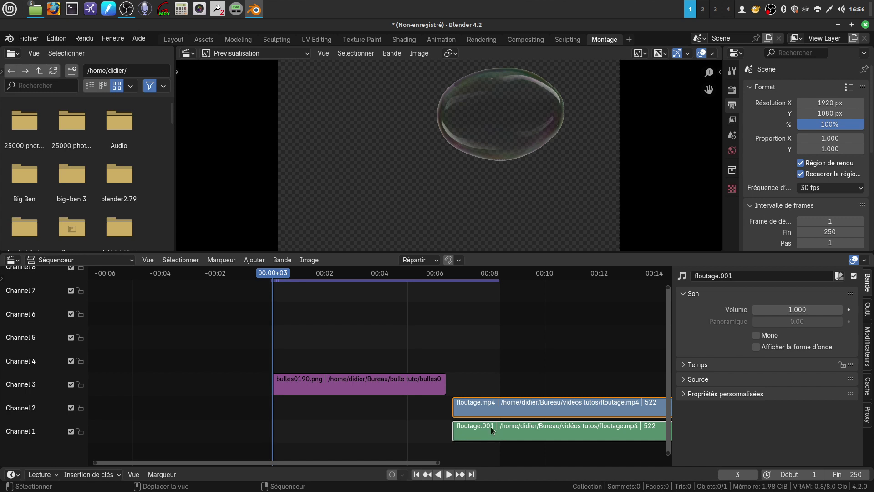
{"action": "key", "text": "g"}
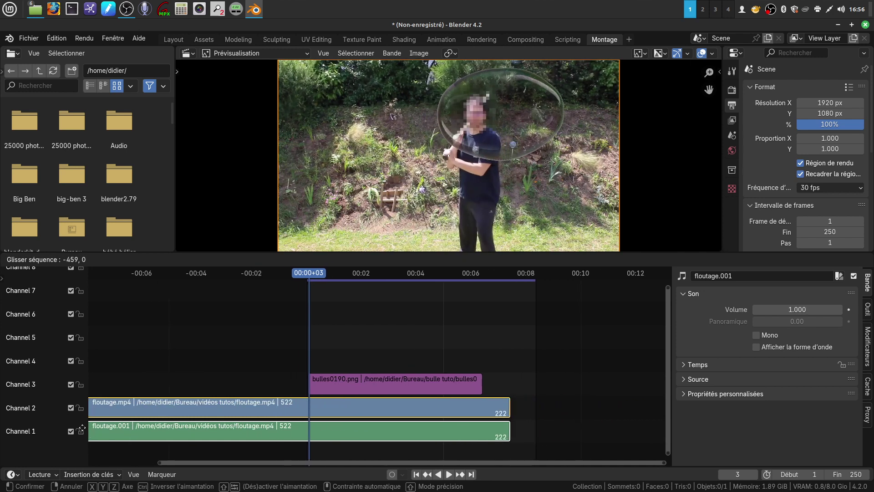
{"action": "left_click", "coordinate": [137, 412]}
Check the strike's timing at frame 181 and shift both floutage strips earlier to end just past the bubble strip.
{"action": "key", "text": "space"}
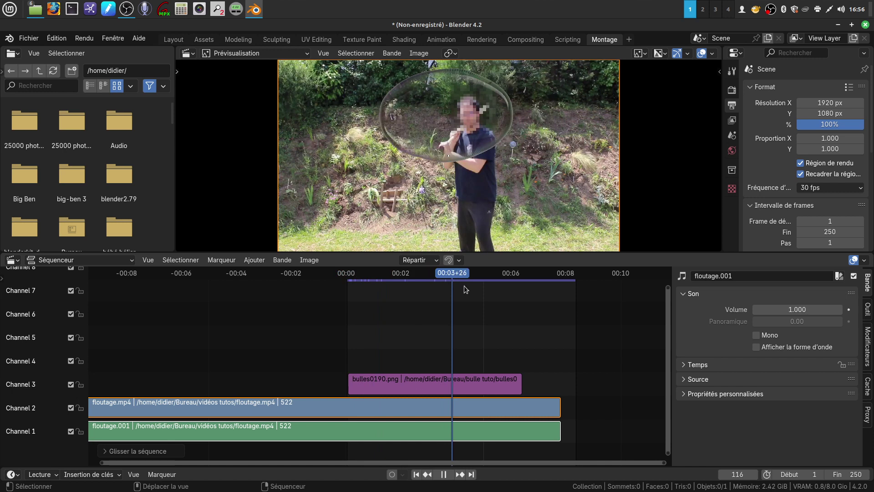
{"action": "left_click_drag", "start_coordinate": [494, 285], "coordinate": [512, 281]}
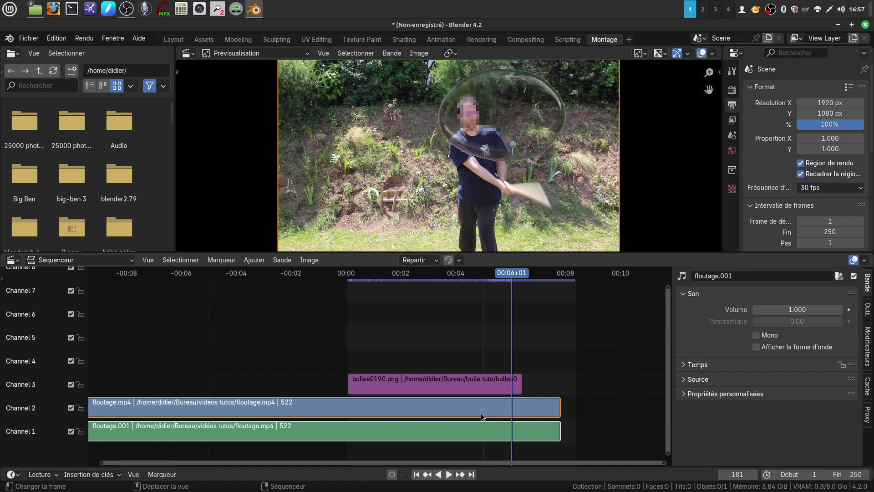
{"action": "key", "text": "g"}
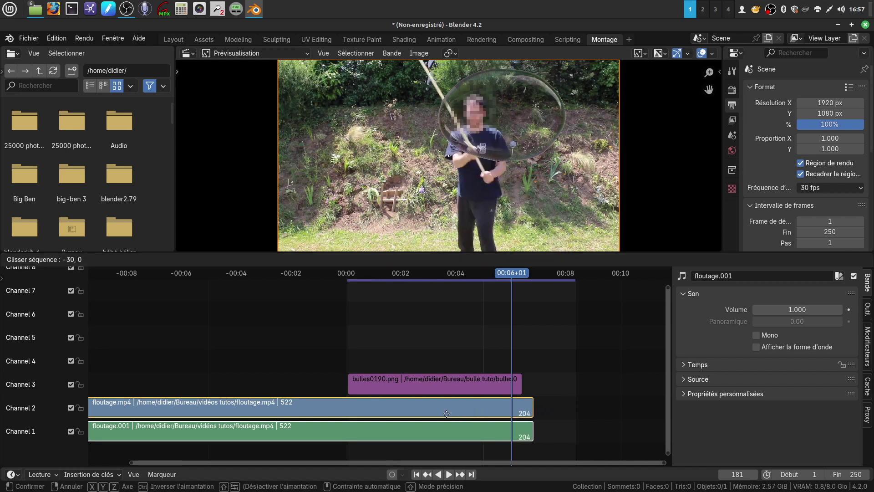
{"action": "left_click", "coordinate": [446, 413]}
Play and scrub the end of the bubble strip to check that the strike coincides with the burst.
{"action": "key", "text": "space"}
{"action": "left_click_drag", "start_coordinate": [521, 273], "coordinate": [471, 290]}
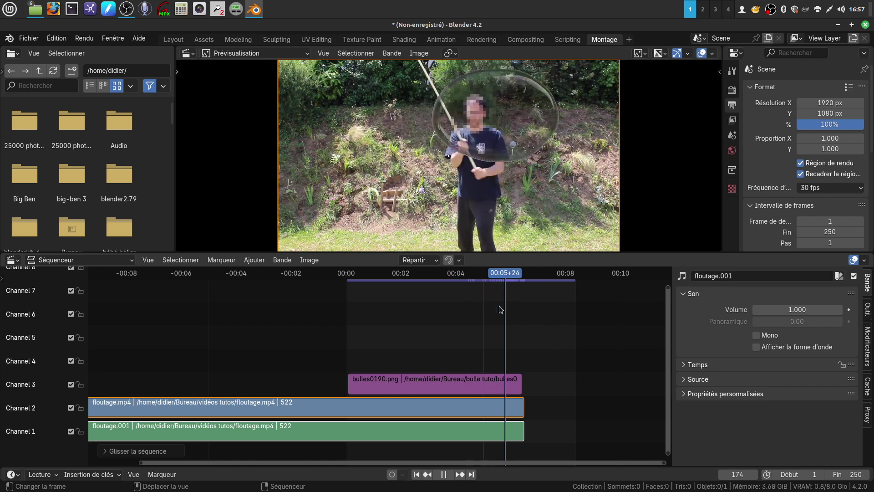
{"action": "key", "text": "space"}
{"action": "key", "text": "space"}
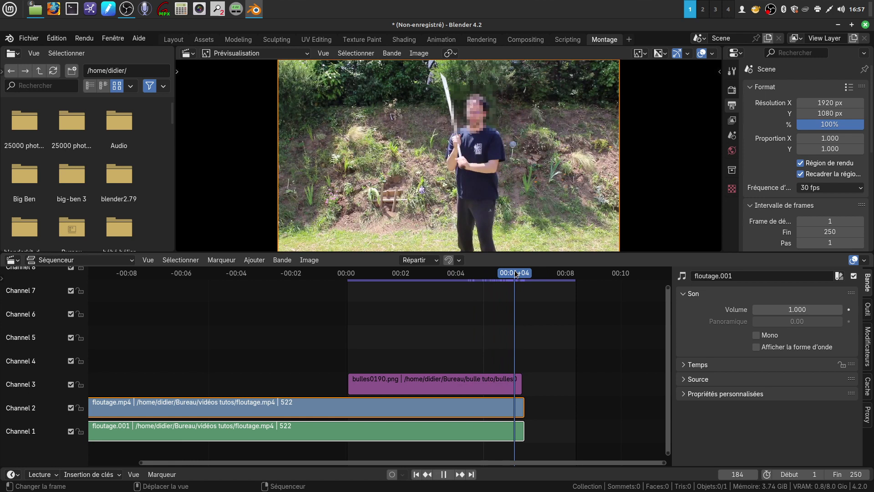
Place the playhead at frame 180, where the bubble bursts, and shift both floutage strips about 45 frames later to match the strike.
{"action": "left_click_drag", "start_coordinate": [518, 273], "coordinate": [512, 275]}
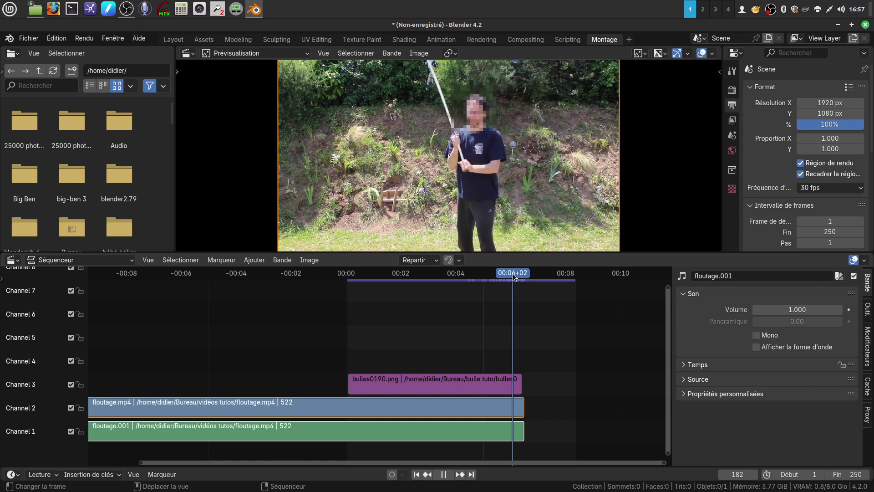
{"action": "left_click_drag", "start_coordinate": [512, 274], "coordinate": [510, 276]}
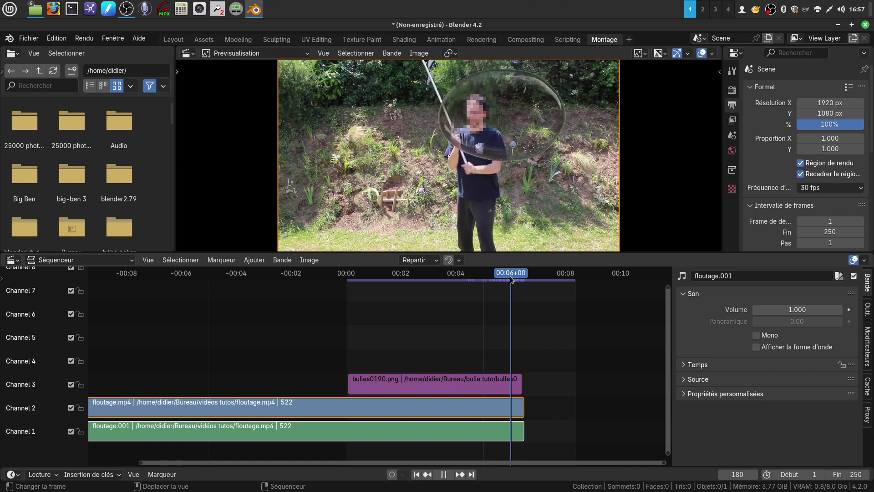
{"action": "left_click_drag", "start_coordinate": [510, 276], "coordinate": [509, 275]}
{"action": "key", "text": "g"}
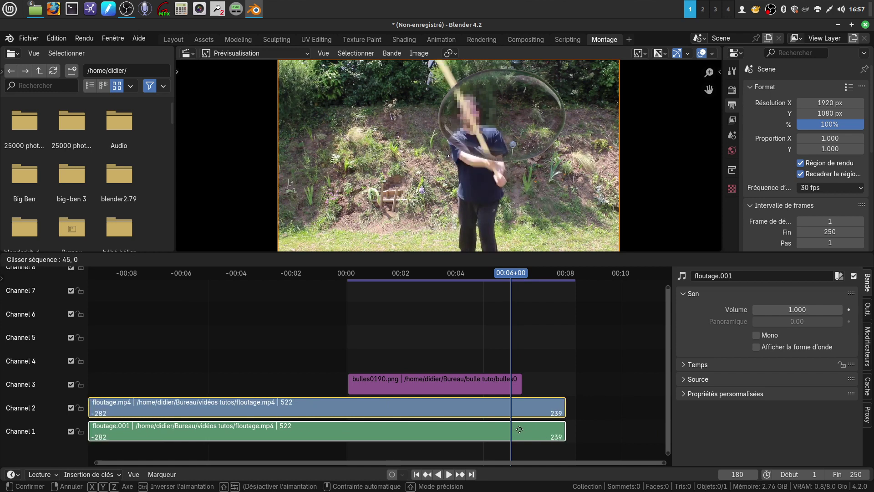
{"action": "left_click", "coordinate": [517, 432]}
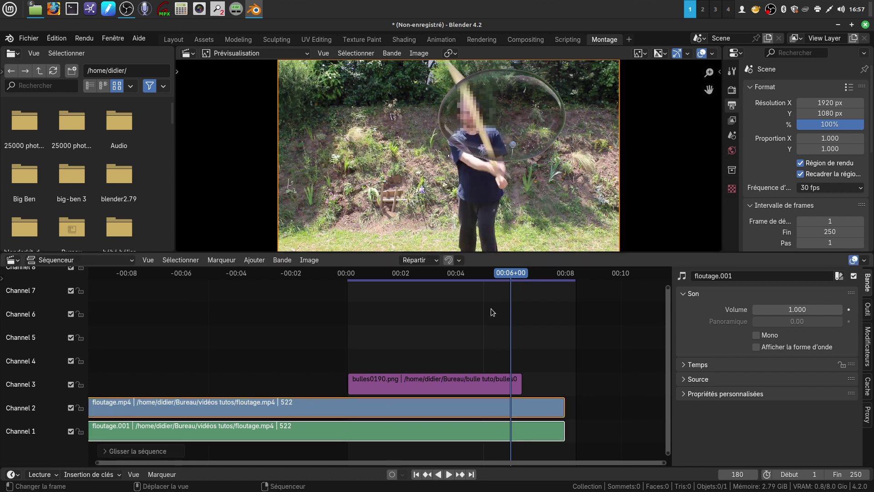
Play and scrub the composite through the strike and back over the bubble's earlier frames to check the synchronisation.
{"action": "key", "text": "space"}
{"action": "mouse_move", "coordinate": [506, 278]}
{"action": "left_mouse_down"}
{"action": "mouse_move", "coordinate": [451, 275]}
{"action": "mouse_move", "coordinate": [513, 278]}
{"action": "left_mouse_up"}
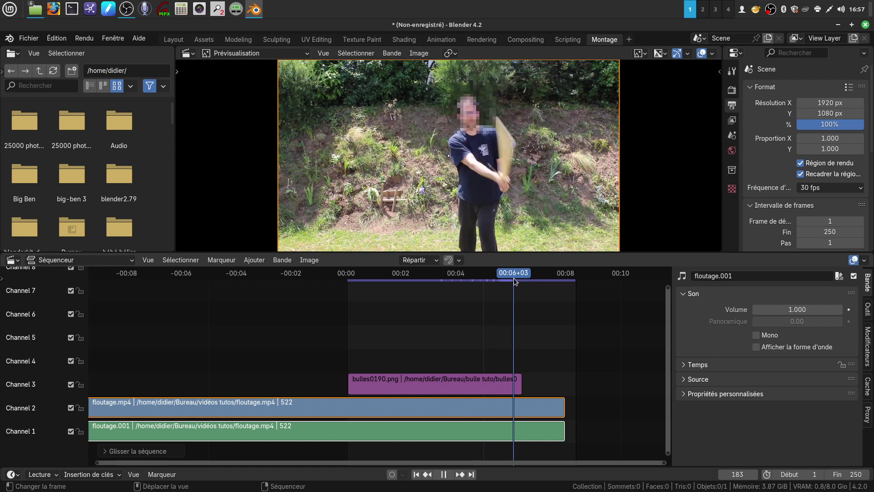
{"action": "left_click_drag", "start_coordinate": [514, 278], "coordinate": [417, 302]}
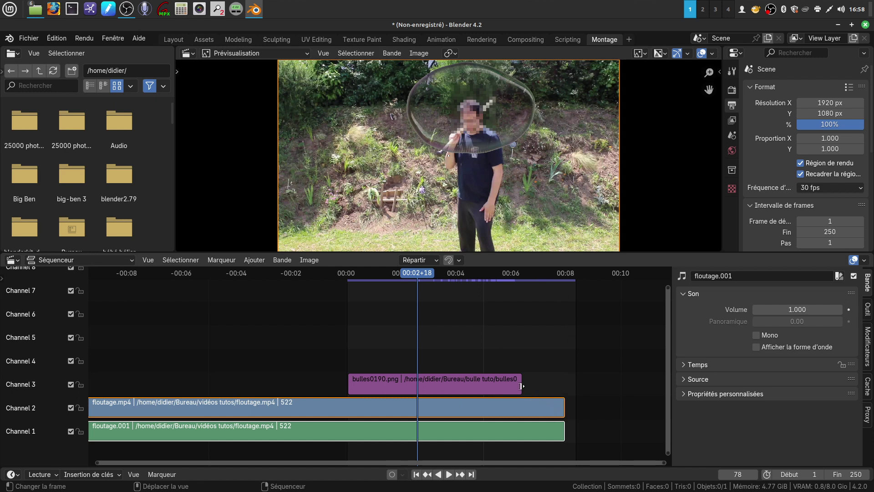
{"action": "left_click_drag", "start_coordinate": [432, 284], "coordinate": [410, 305]}
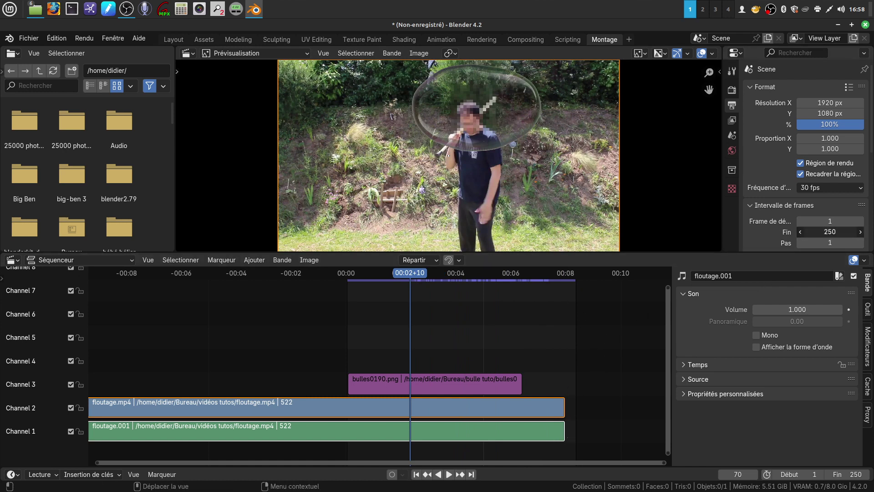
Set the scene's end frame to 208, enlarge the output settings area and disable Région de rendu.
{"action": "mouse_move", "coordinate": [829, 232]}
{"action": "left_mouse_down"}
{"action": "mouse_move", "coordinate": [818, 232]}
{"action": "mouse_move", "coordinate": [832, 232]}
{"action": "left_mouse_up"}
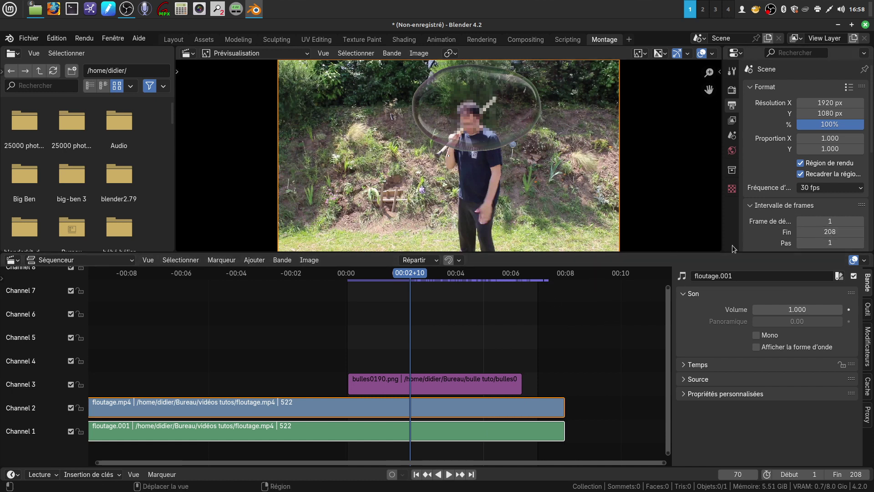
{"action": "left_click_drag", "start_coordinate": [754, 252], "coordinate": [755, 304]}
{"action": "left_click_drag", "start_coordinate": [721, 252], "coordinate": [636, 252]}
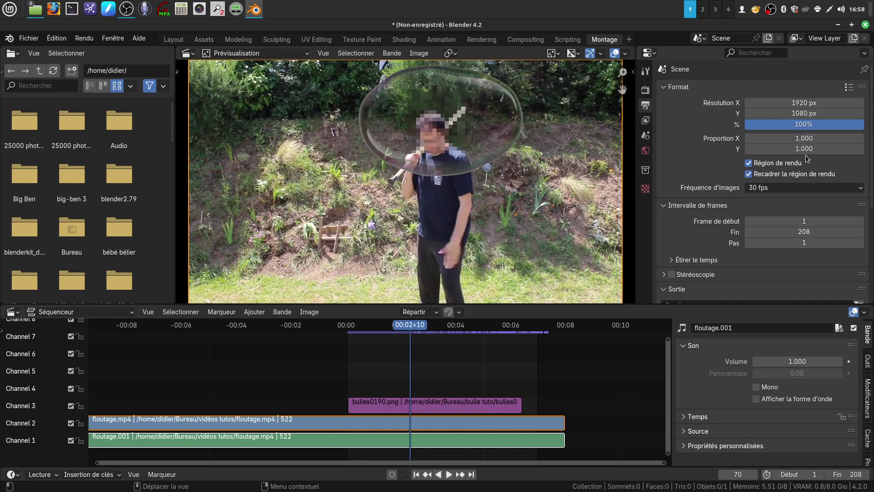
{"action": "left_click", "coordinate": [749, 163]}
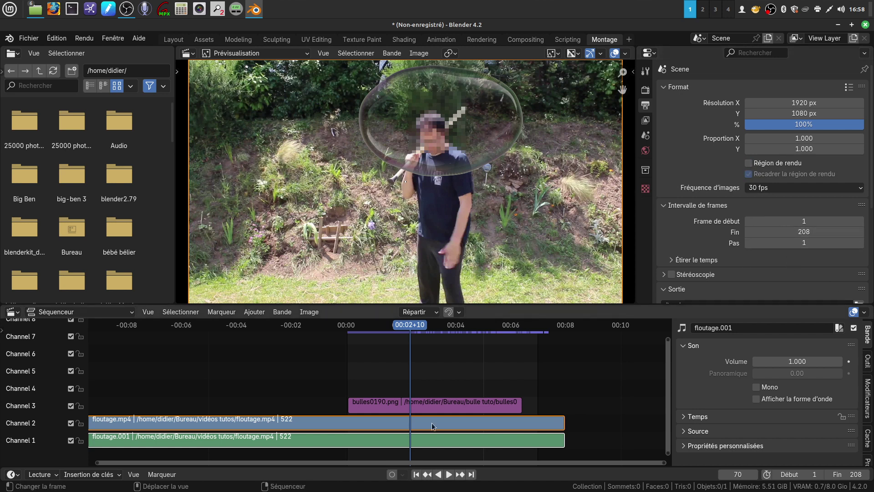
Set the render output to a file named tuto bulle in the vidéos tutos folder.
{"action": "scroll", "coordinate": [771, 266], "scroll_direction": "down", "scroll_amount": 4}
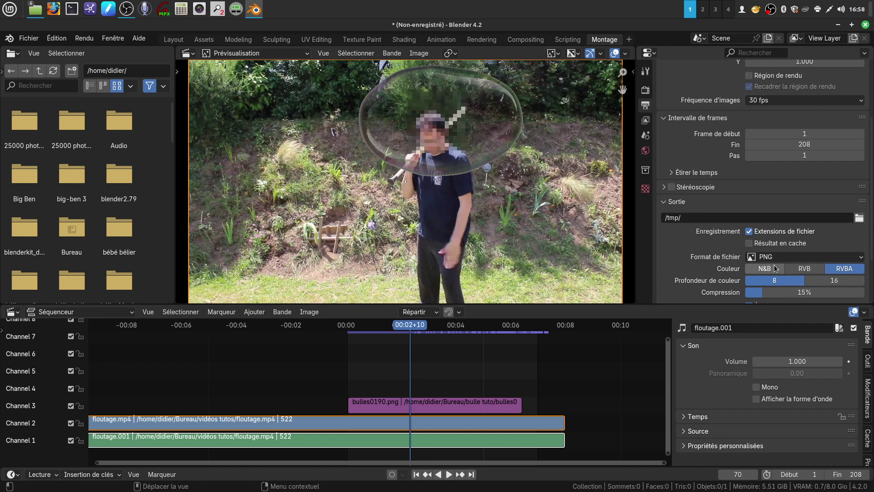
{"action": "left_click", "coordinate": [858, 218]}
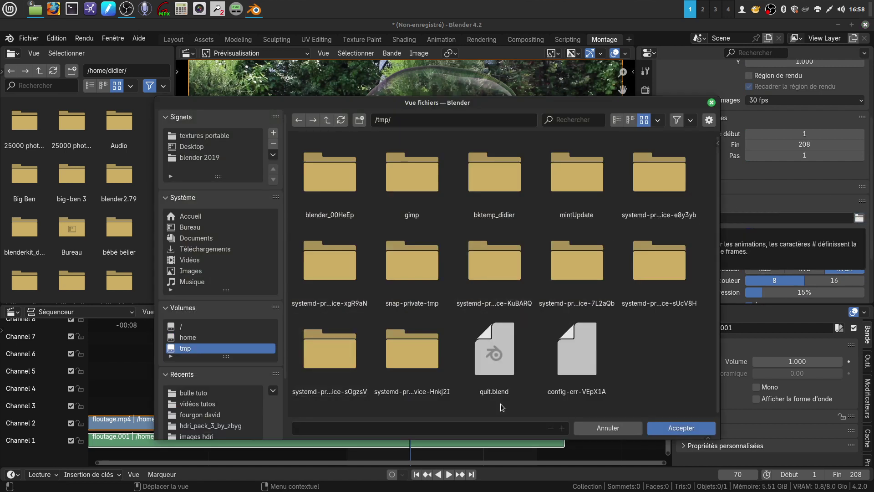
{"action": "left_click", "coordinate": [225, 402]}
{"action": "left_click", "coordinate": [309, 430]}
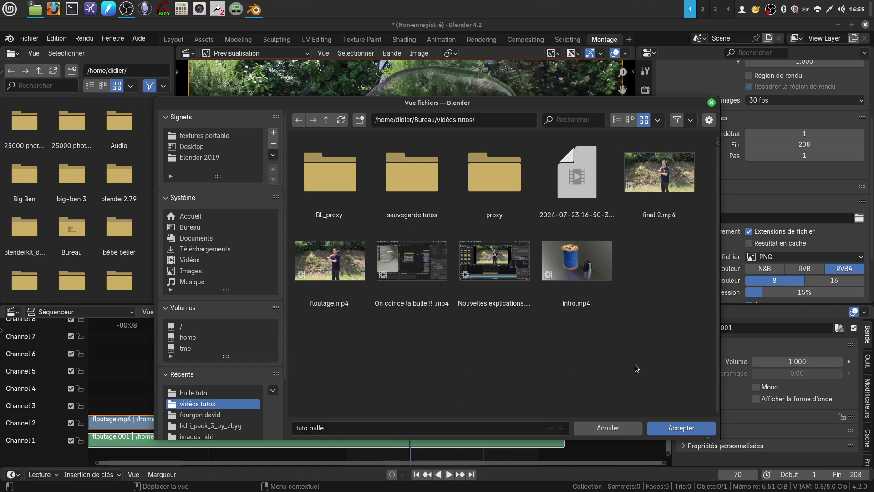
{"action": "left_click", "coordinate": [680, 432]}
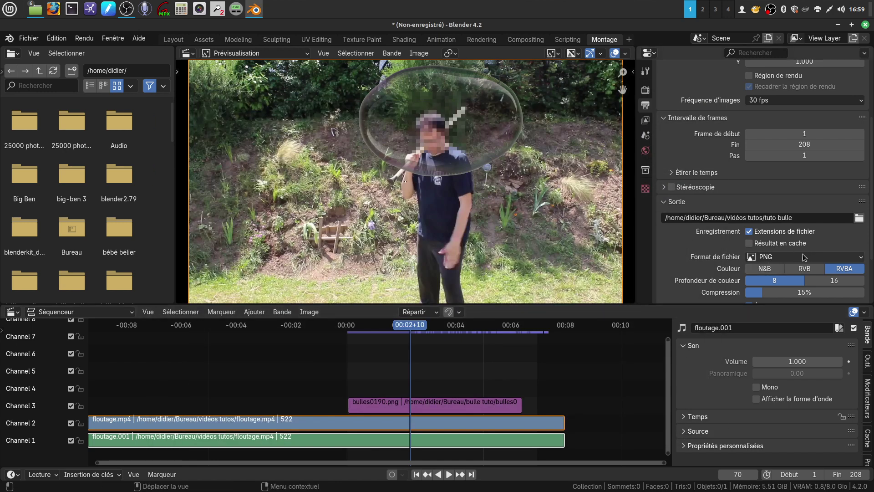
Change the output file format to Vidéo FFmpeg and set its encoding container to MPEG-4.
{"action": "left_click", "coordinate": [862, 258]}
{"action": "left_click", "coordinate": [829, 285]}
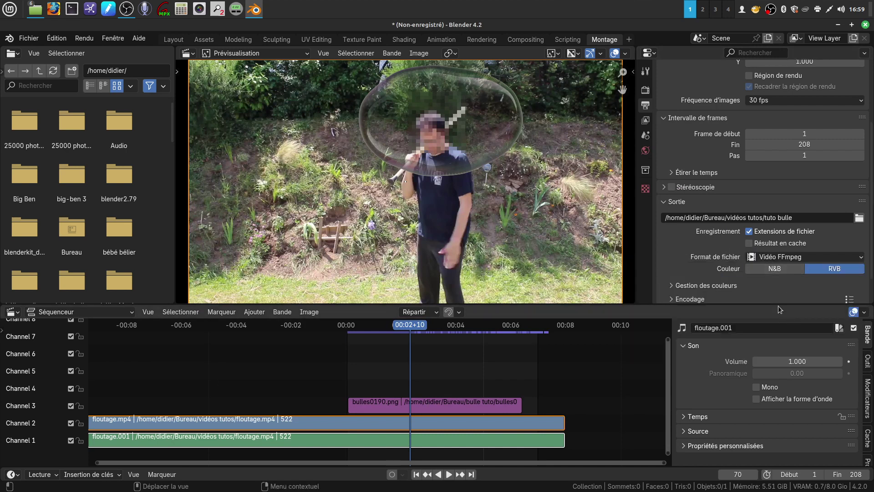
{"action": "left_click_drag", "start_coordinate": [780, 303], "coordinate": [773, 327]}
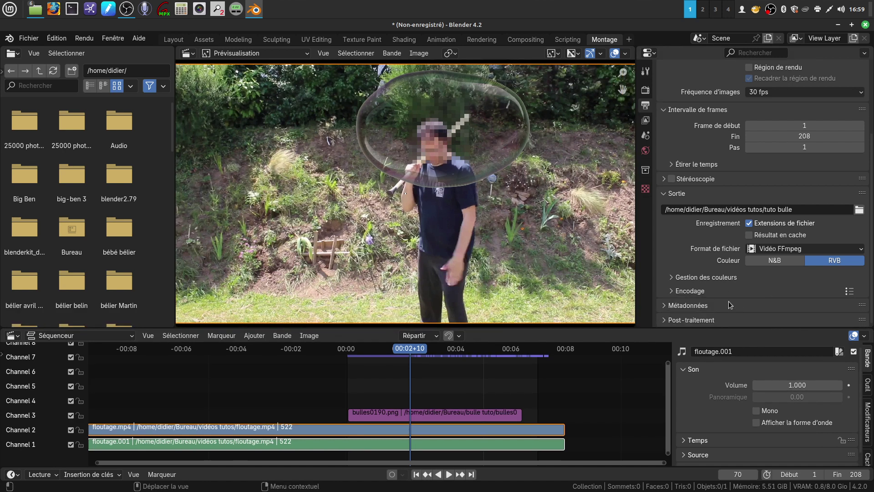
{"action": "left_click", "coordinate": [673, 291]}
{"action": "scroll", "coordinate": [673, 290], "scroll_direction": "down", "scroll_amount": 3}
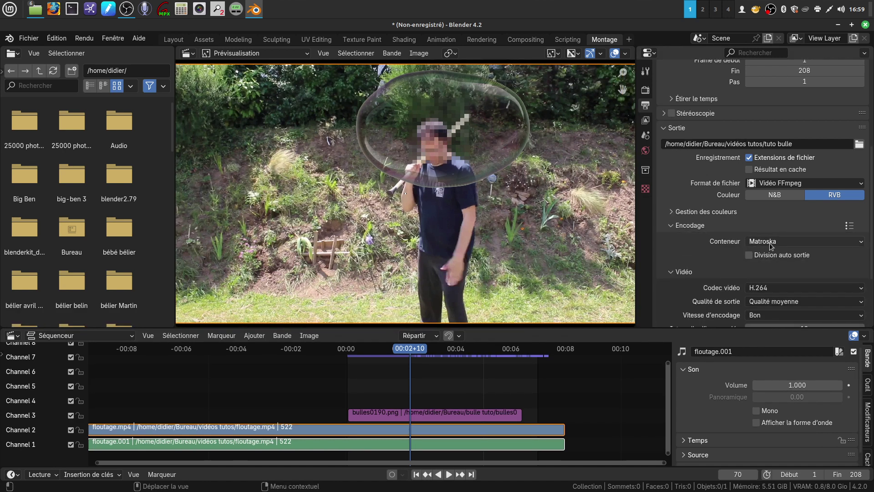
{"action": "left_click", "coordinate": [857, 240]}
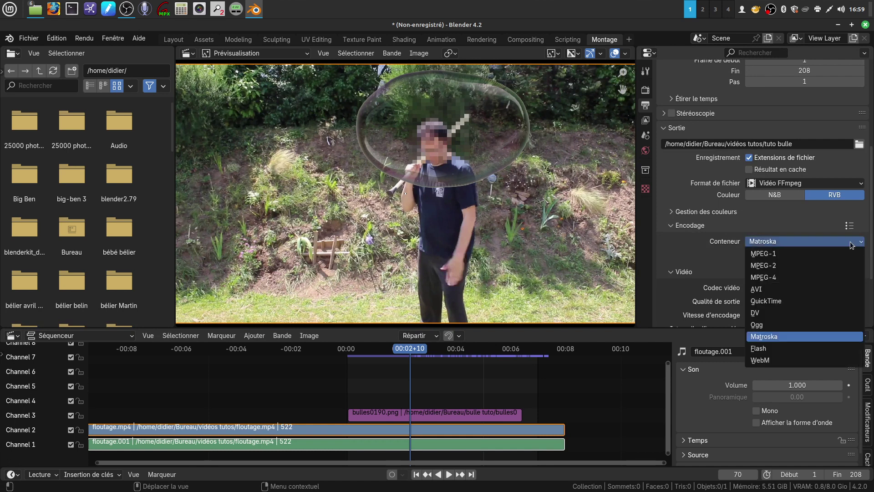
{"action": "left_click", "coordinate": [773, 277]}
{"action": "scroll", "coordinate": [801, 292], "scroll_direction": "down", "scroll_amount": 2}
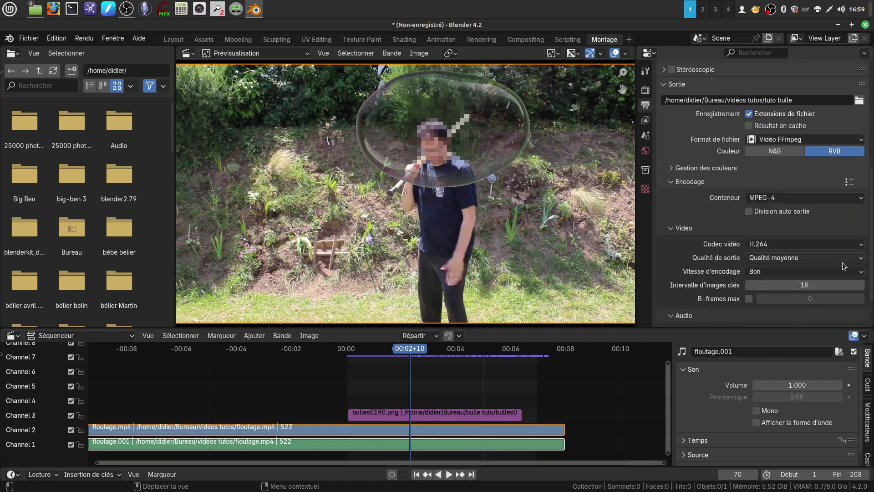
Set the video output quality to Sans perte and the audio codec to MP3.
{"action": "left_click", "coordinate": [855, 258]}
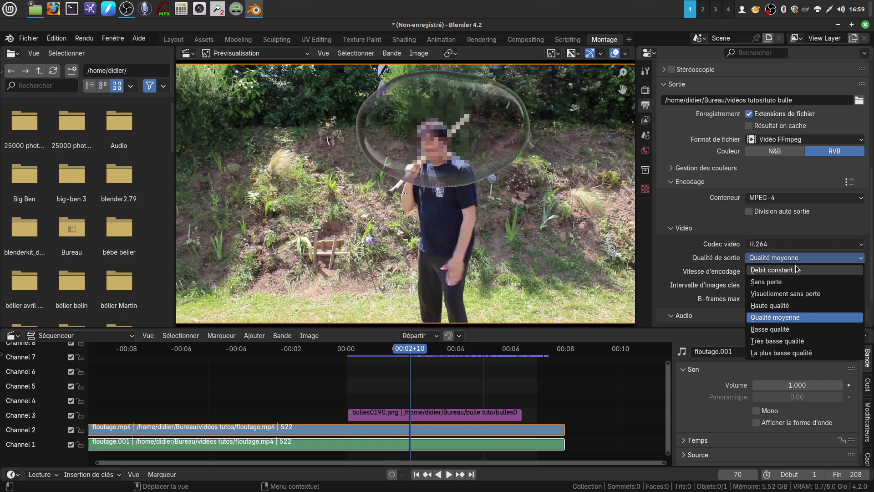
{"action": "left_click", "coordinate": [792, 282]}
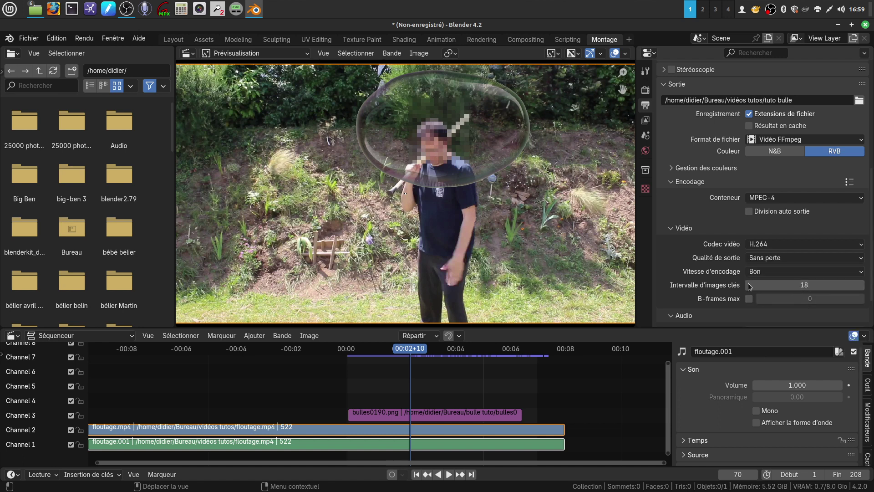
{"action": "scroll", "coordinate": [804, 310], "scroll_direction": "down", "scroll_amount": 2}
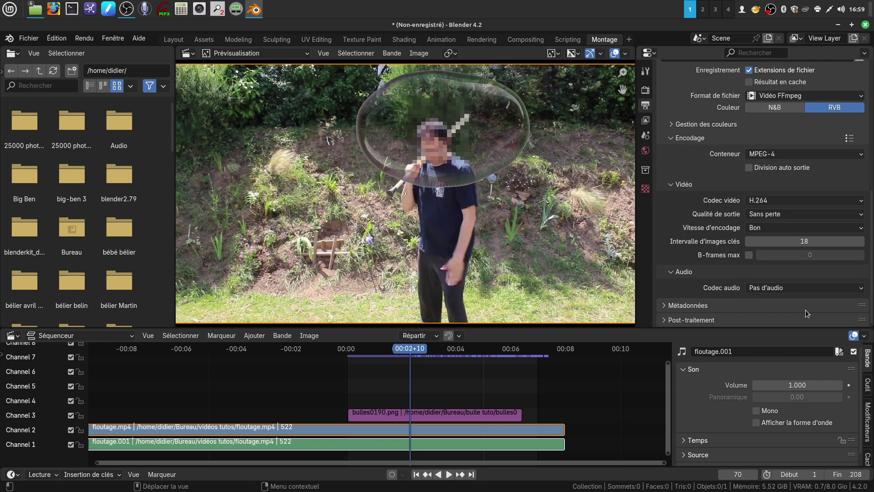
{"action": "scroll", "coordinate": [805, 310], "scroll_direction": "up", "scroll_amount": 3}
{"action": "scroll", "coordinate": [805, 309], "scroll_direction": "down", "scroll_amount": 3}
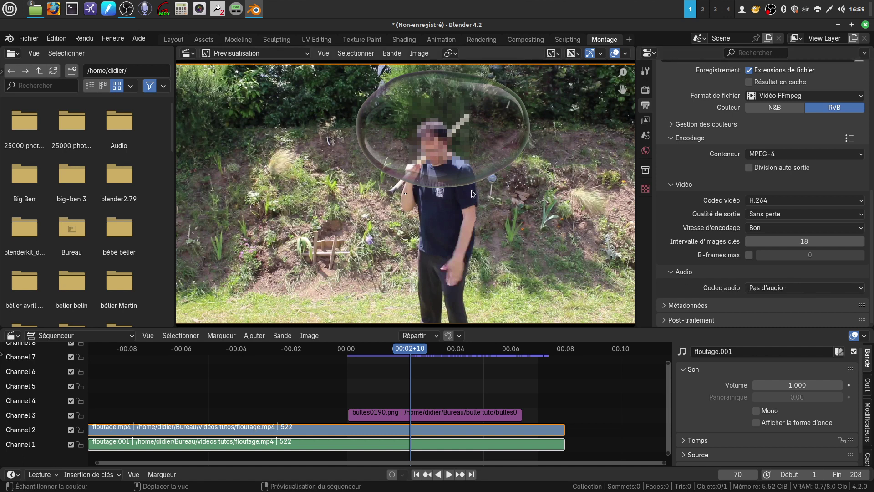
{"action": "left_click", "coordinate": [861, 289]}
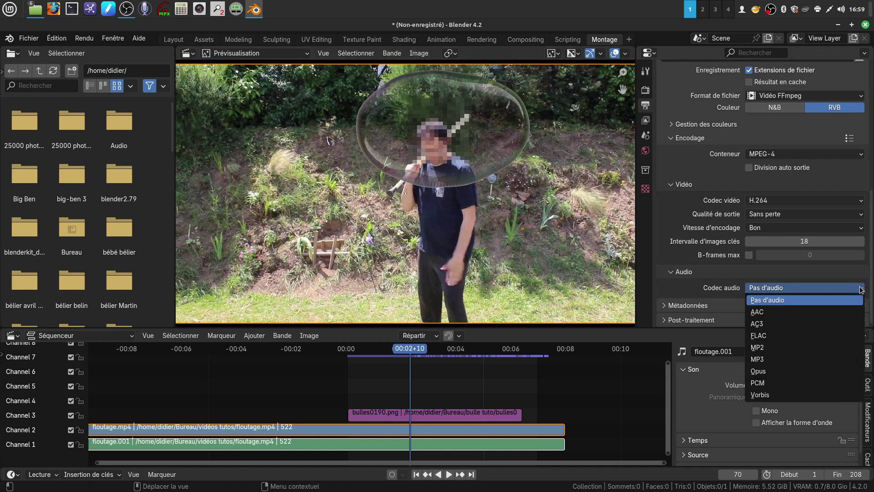
{"action": "left_click", "coordinate": [774, 360]}
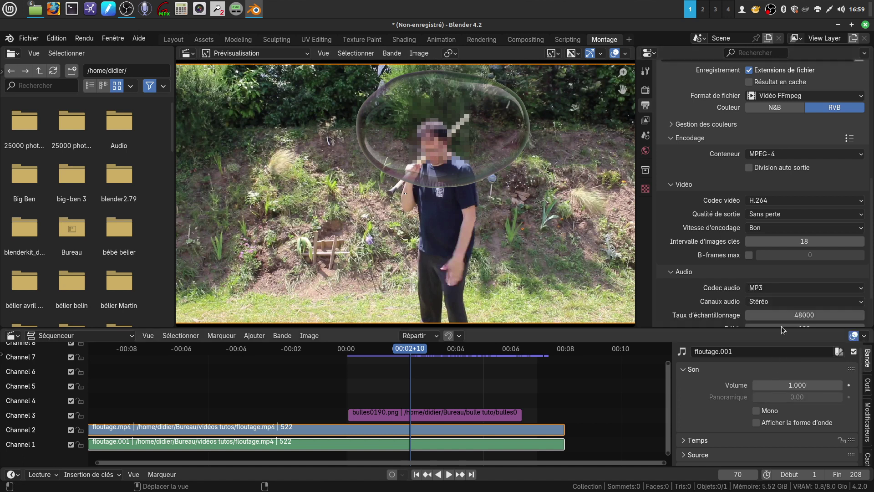
{"action": "scroll", "coordinate": [781, 314], "scroll_direction": "down", "scroll_amount": 3}
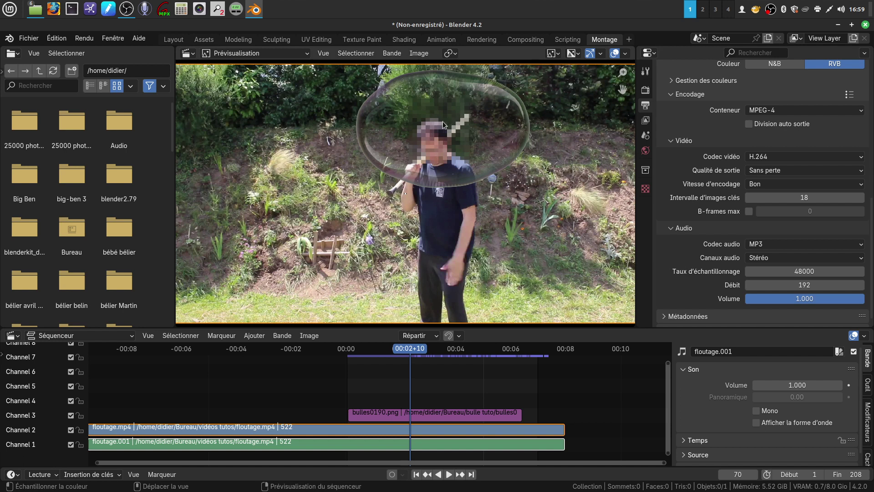
Render the full animation to the video file.
{"action": "scroll", "coordinate": [777, 240], "scroll_direction": "up", "scroll_amount": 12}
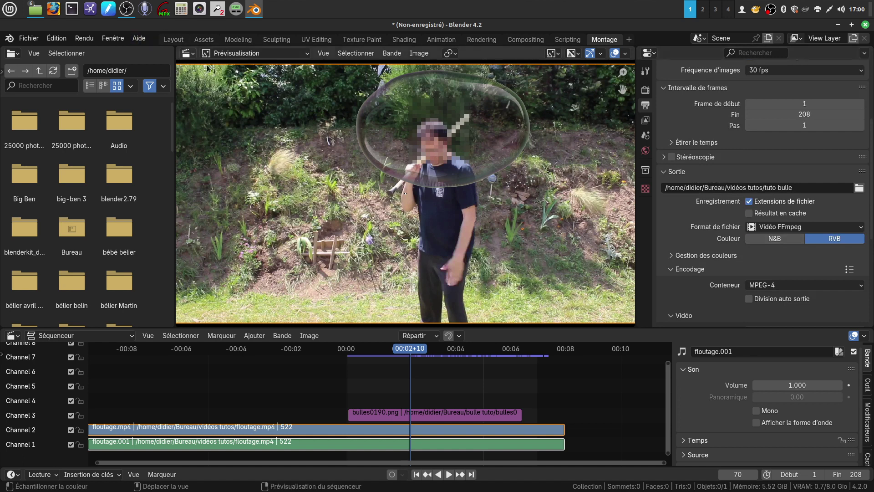
{"action": "left_click", "coordinate": [84, 40]}
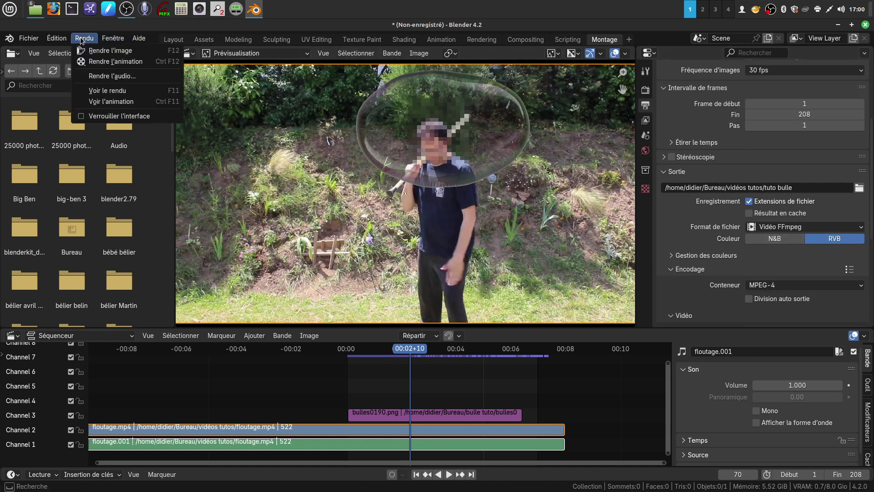
{"action": "left_click", "coordinate": [101, 62]}
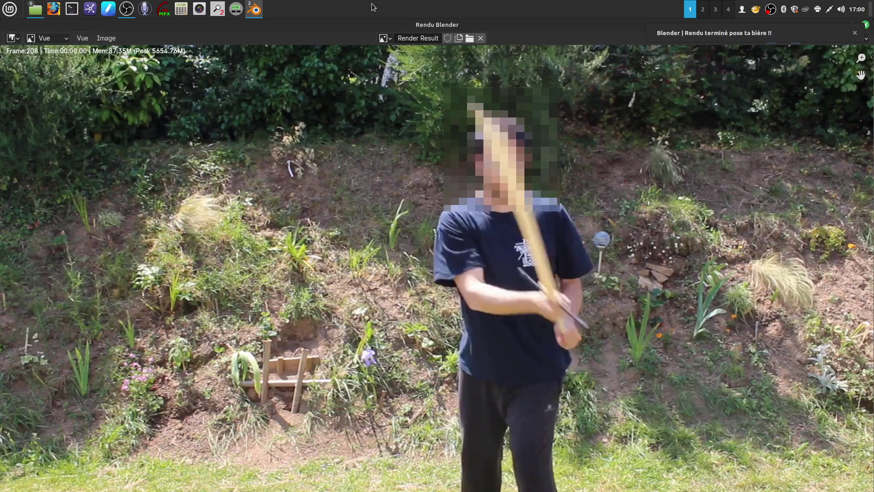
Close the render result window and quit Blender without saving the project.
{"action": "left_click", "coordinate": [855, 34]}
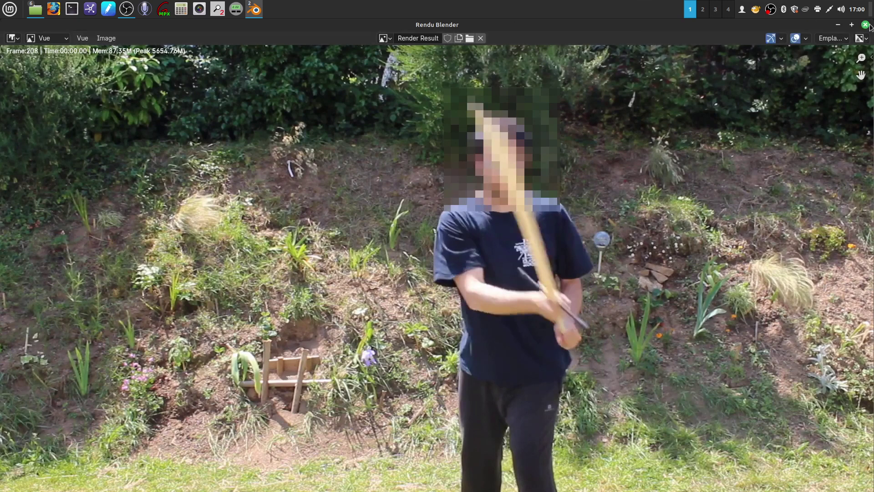
{"action": "left_click", "coordinate": [865, 25]}
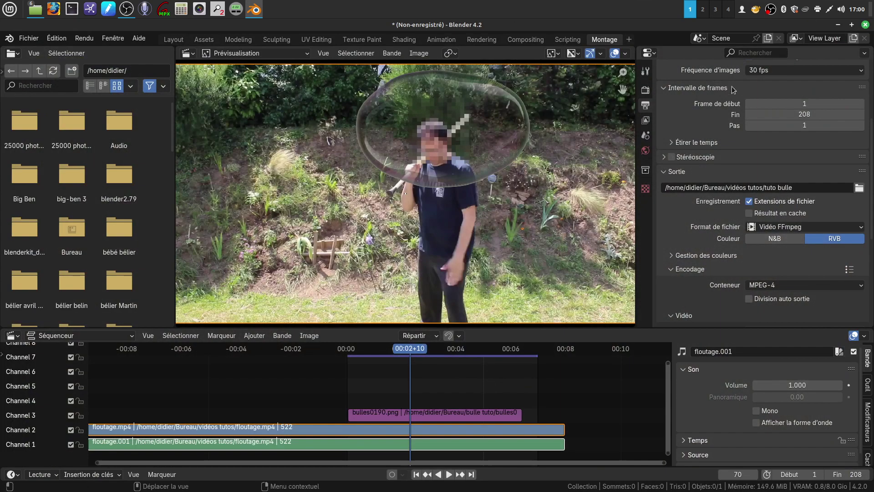
{"action": "left_click", "coordinate": [867, 26]}
{"action": "left_click", "coordinate": [380, 281]}
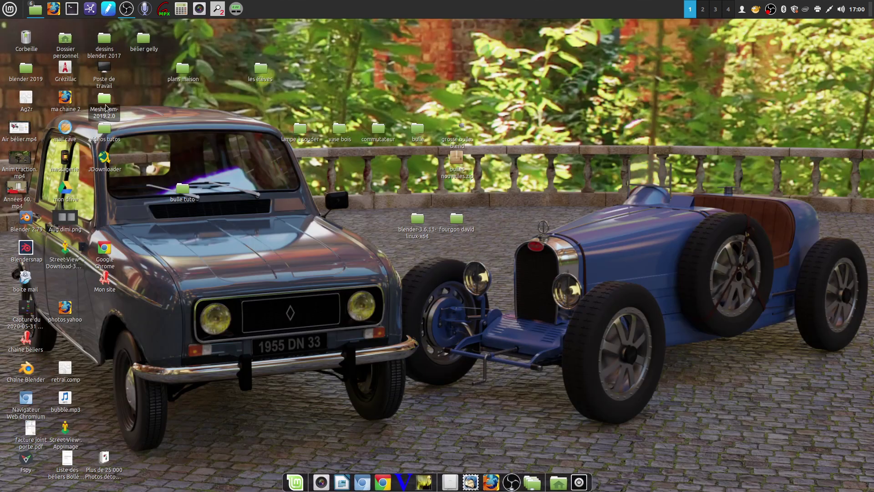
Play tuto bulle0001-0208.mp4 from the desktop's vidéos tutos folder to review the render, and close the video player.
{"action": "double_click", "coordinate": [106, 134]}
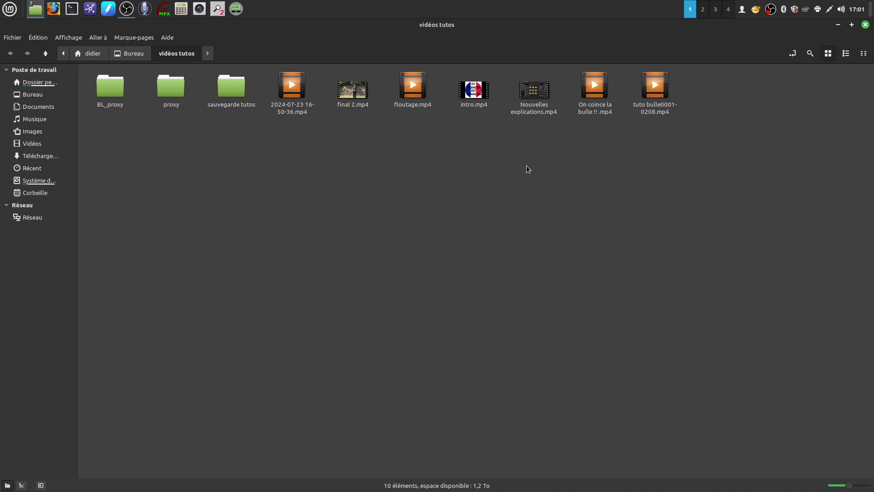
{"action": "double_click", "coordinate": [655, 86]}
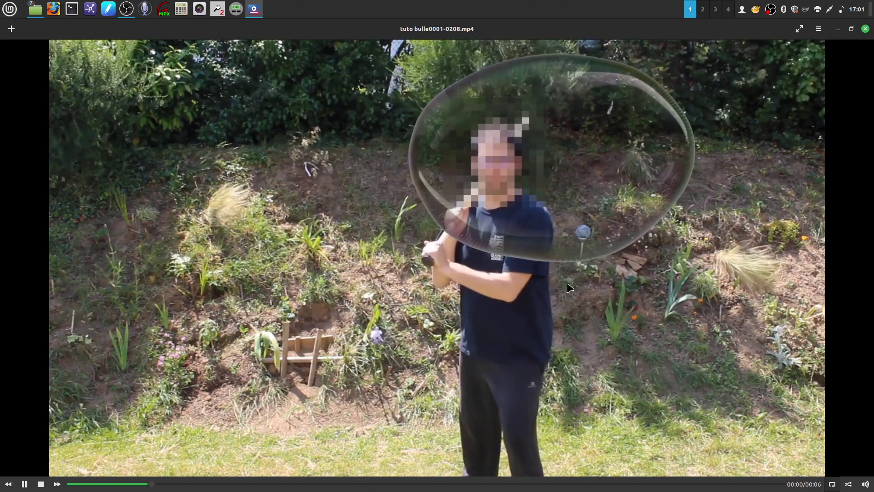
{"action": "left_click", "coordinate": [865, 28]}
{"action": "left_click", "coordinate": [590, 203]}
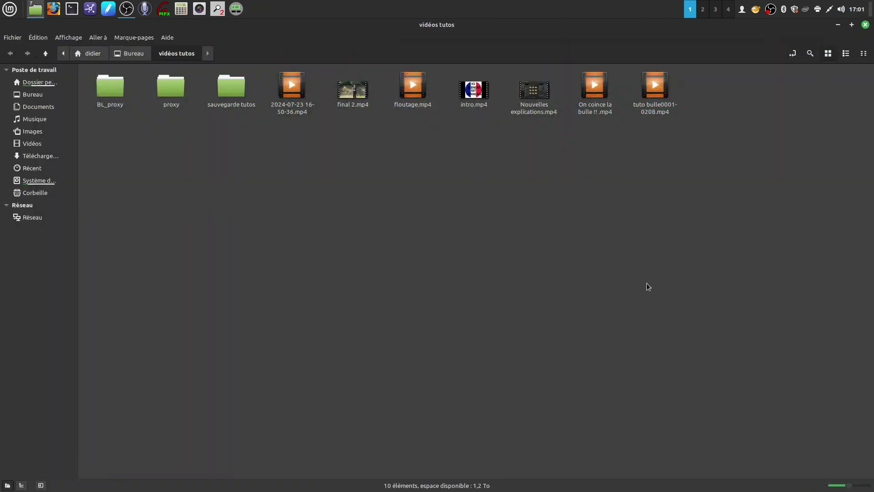
Open tuto bulle0001-0208.mp4 from the vidéos tutos folder in Shotcut and pause its playback.
{"action": "right_click", "coordinate": [655, 83]}
{"action": "key", "text": "Escape"}
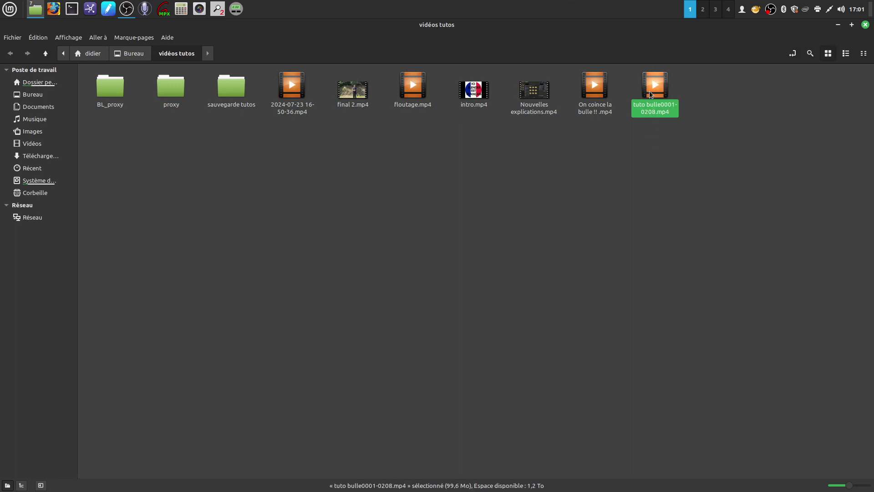
{"action": "right_click", "coordinate": [654, 89]}
{"action": "mouse_move", "coordinate": [677, 115]}
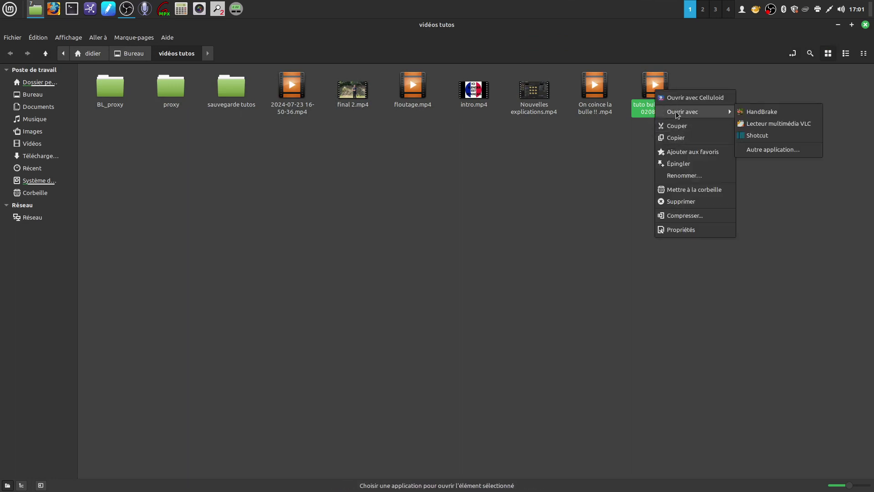
{"action": "left_click", "coordinate": [747, 135]}
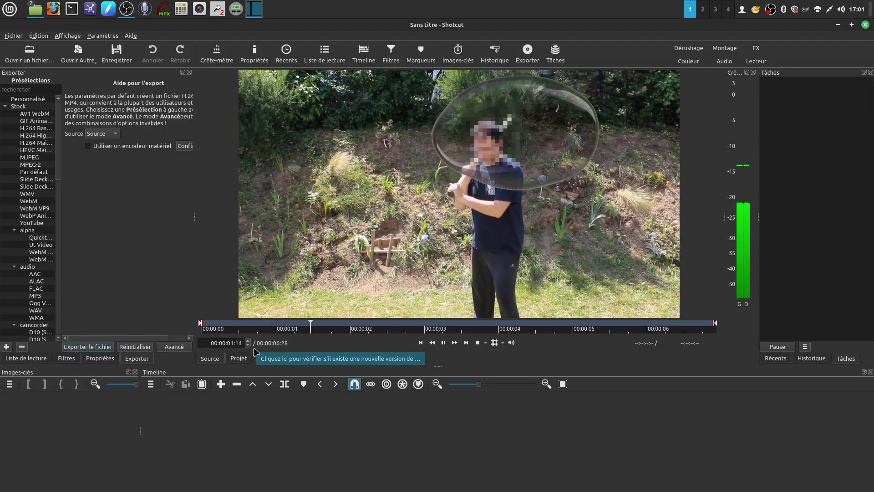
{"action": "left_click", "coordinate": [443, 342]}
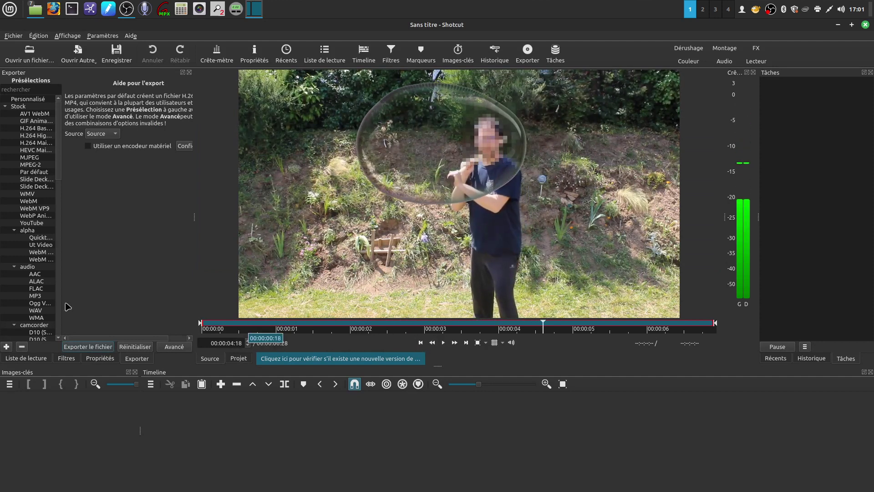
Add the opened clip to the playlist and place it at the start of a new video track in the timeline.
{"action": "left_click", "coordinate": [26, 359]}
{"action": "left_click_drag", "start_coordinate": [331, 242], "coordinate": [73, 150]}
{"action": "left_click_drag", "start_coordinate": [18, 91], "coordinate": [168, 421]}
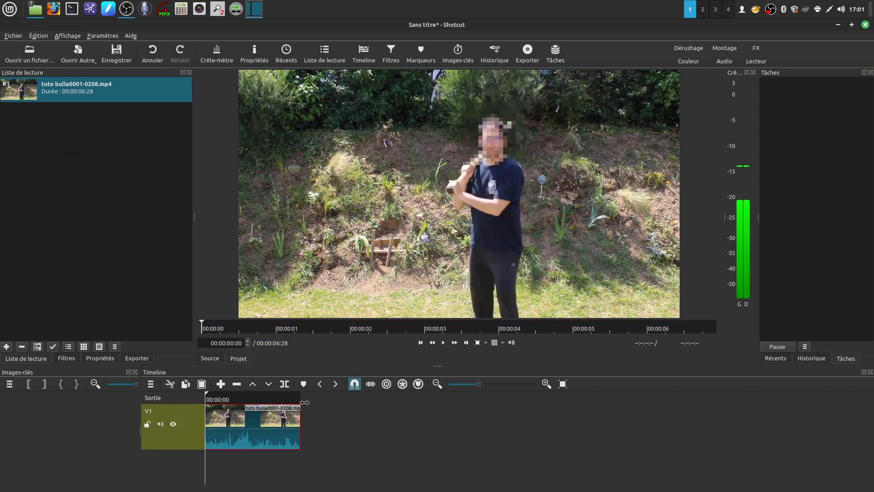
{"action": "left_click", "coordinate": [495, 384]}
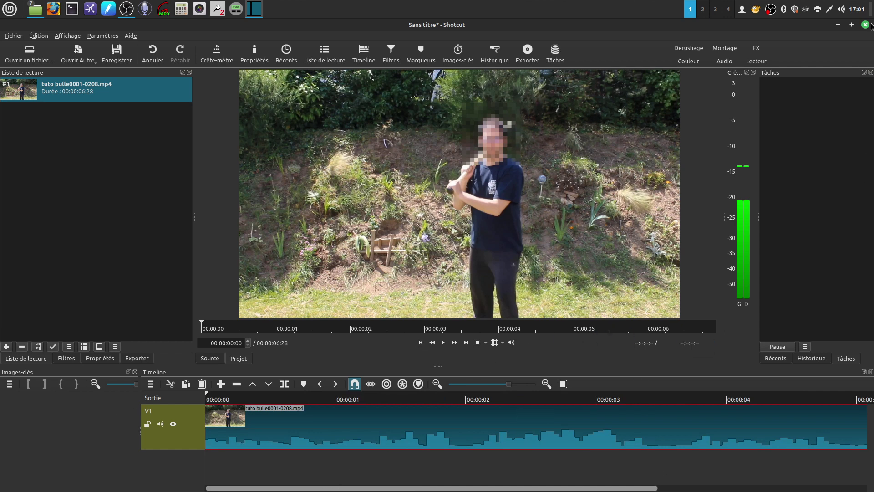
Add bubble.mp3 from the desktop to Shotcut's playlist.
{"action": "left_click", "coordinate": [837, 25]}
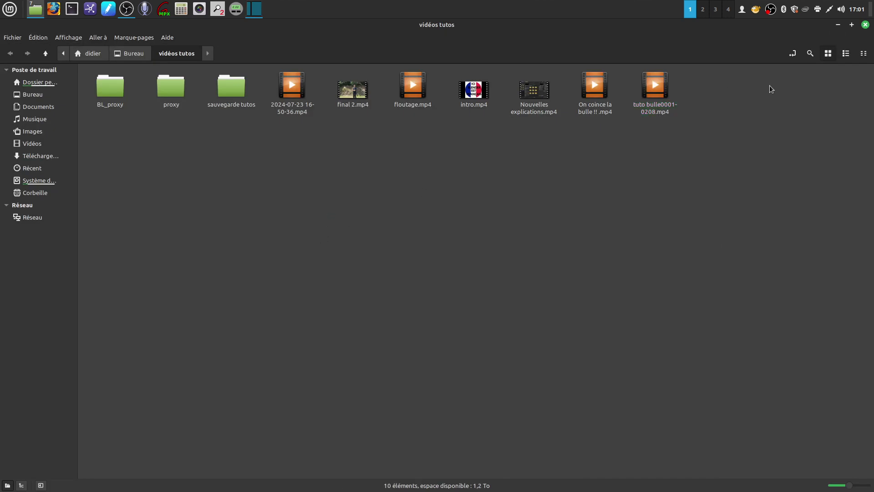
{"action": "left_click", "coordinate": [865, 24]}
{"action": "left_click_drag", "start_coordinate": [65, 399], "coordinate": [36, 145]}
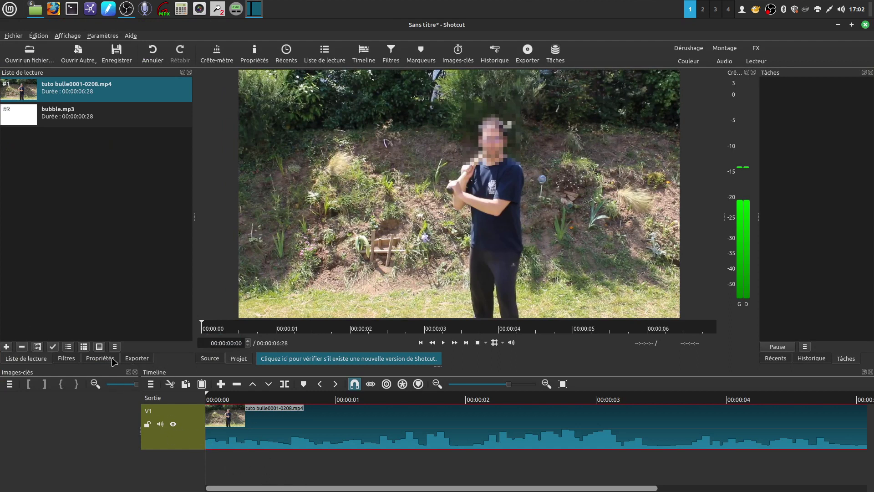
Add an audio track to the timeline and place bubble.mp3 on it shortly before the five-second mark.
{"action": "left_click", "coordinate": [151, 384]}
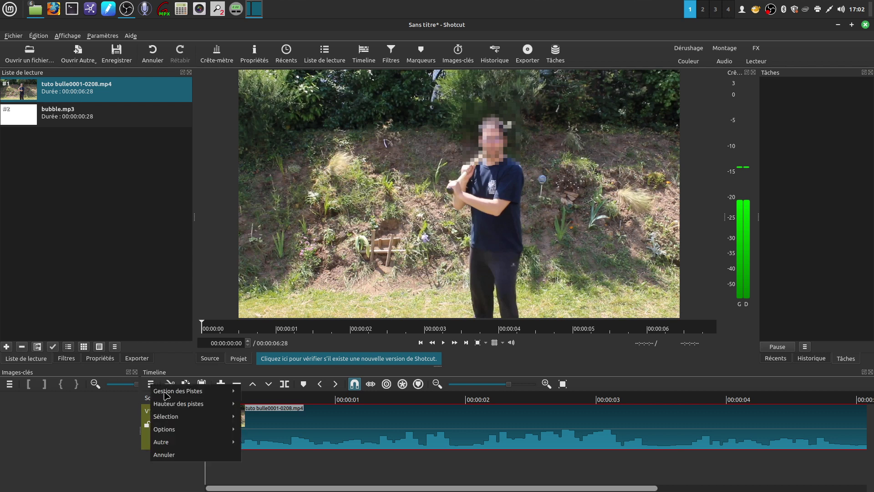
{"action": "mouse_move", "coordinate": [167, 394]}
{"action": "left_click", "coordinate": [270, 392]}
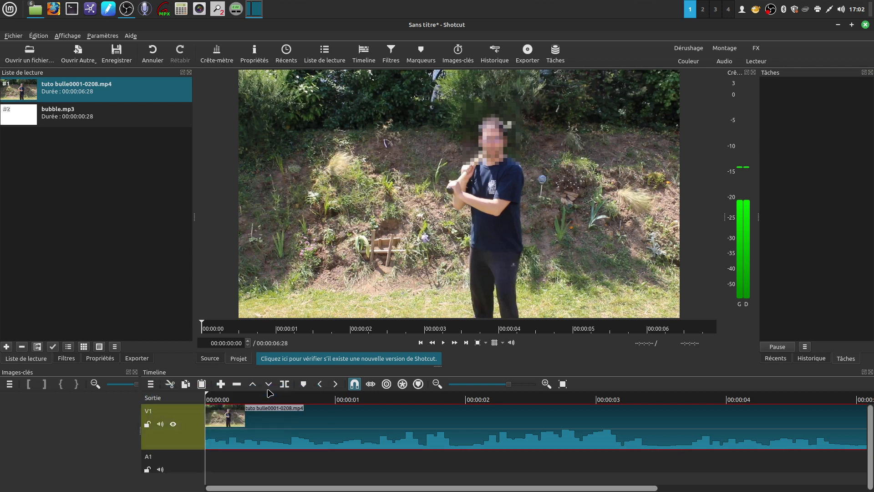
{"action": "left_click_drag", "start_coordinate": [25, 110], "coordinate": [705, 459]}
{"action": "left_click_drag", "start_coordinate": [776, 460], "coordinate": [736, 458]}
{"action": "left_click_drag", "start_coordinate": [654, 488], "coordinate": [862, 488]}
{"action": "left_click_drag", "start_coordinate": [427, 463], "coordinate": [558, 463]}
Locate the strike at about 00:00:06:01, shift bubble.mp3 to start at about 00:00:06:00, and play back the ending.
{"action": "left_click", "coordinate": [513, 399]}
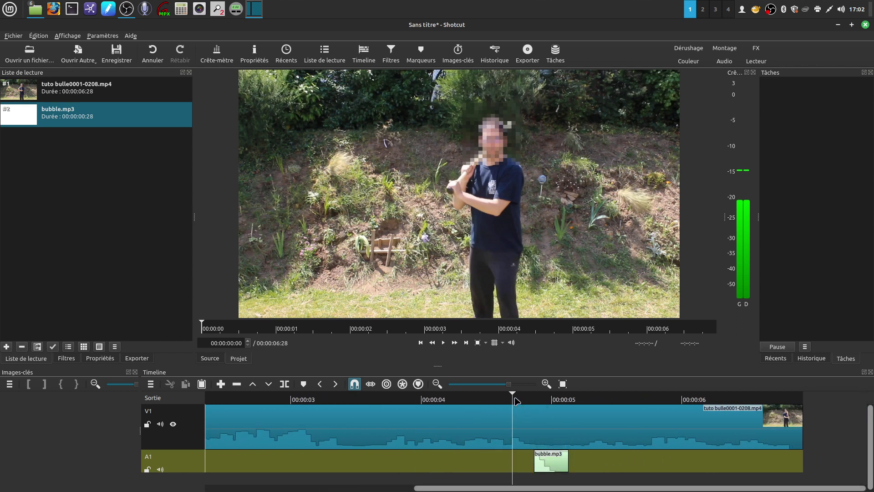
{"action": "left_click_drag", "start_coordinate": [515, 398], "coordinate": [688, 394]}
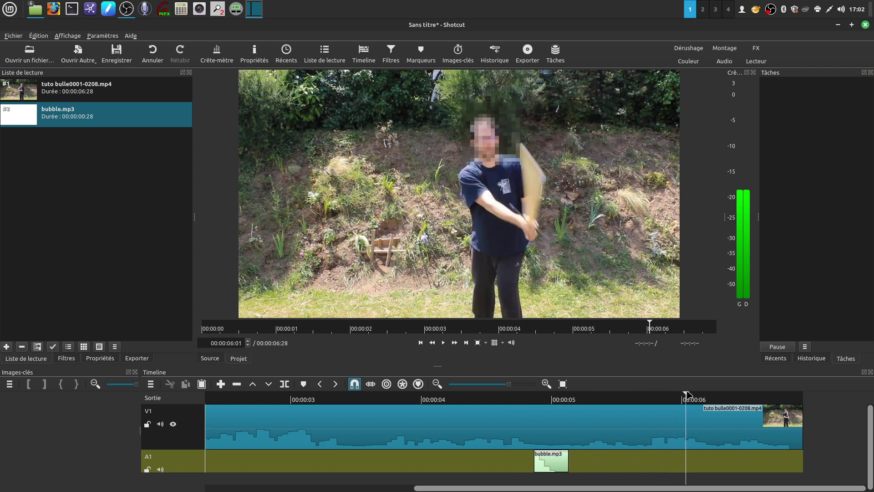
{"action": "left_click_drag", "start_coordinate": [560, 464], "coordinate": [708, 464]}
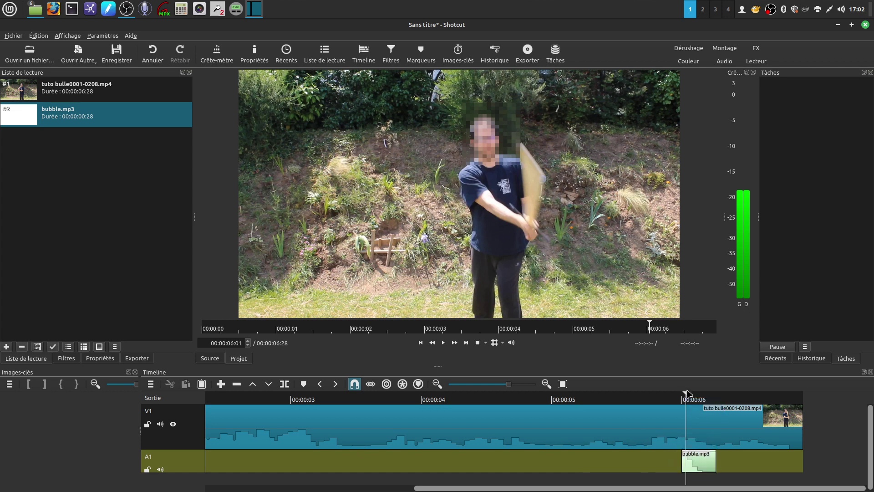
{"action": "left_click", "coordinate": [585, 399]}
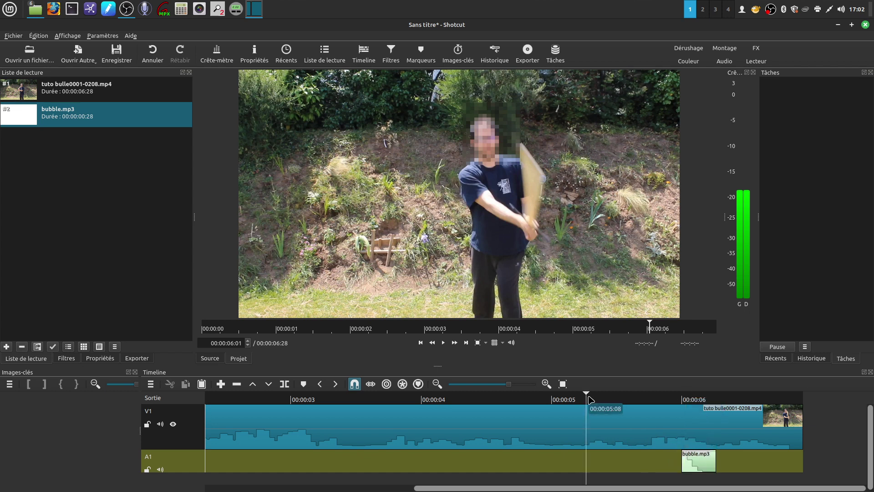
{"action": "left_click", "coordinate": [443, 342]}
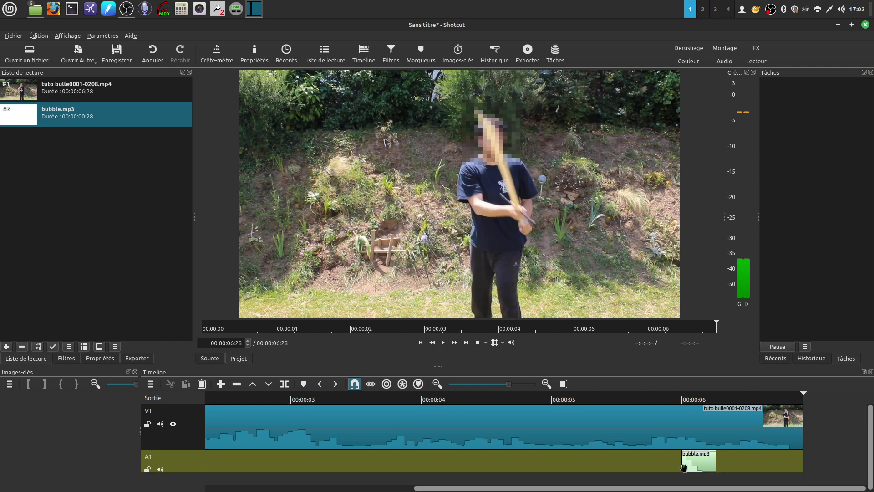
Extend the start of bubble.mp3 about 0.1 s earlier, keeping its end in place, and replay the strike to check the sound.
{"action": "left_click_drag", "start_coordinate": [682, 461], "coordinate": [668, 462]}
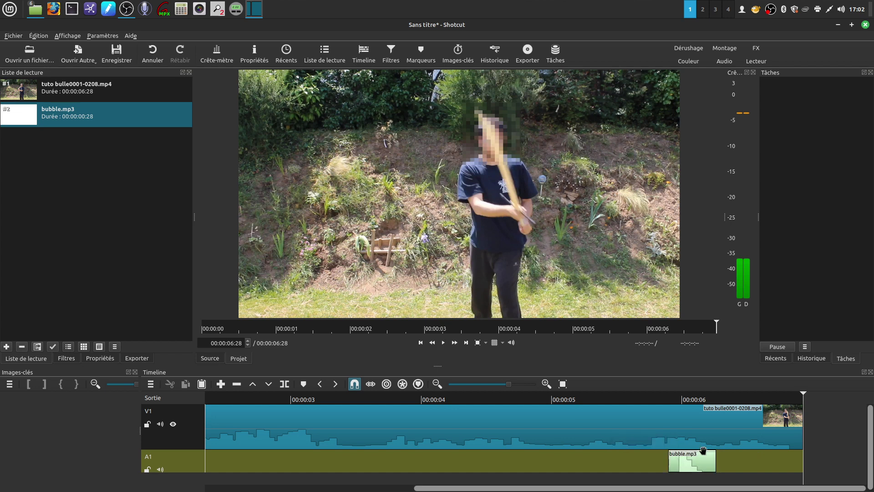
{"action": "left_click", "coordinate": [706, 460]}
{"action": "left_click_drag", "start_coordinate": [804, 394], "coordinate": [582, 389]}
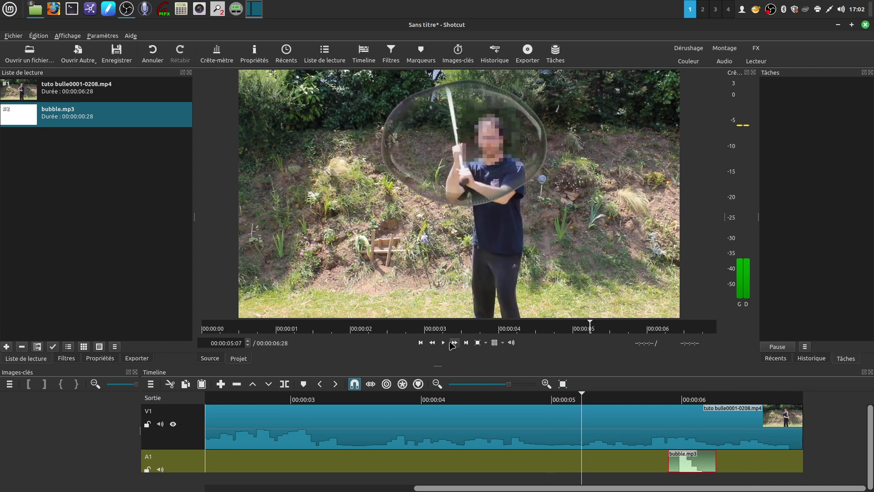
{"action": "left_click", "coordinate": [445, 342]}
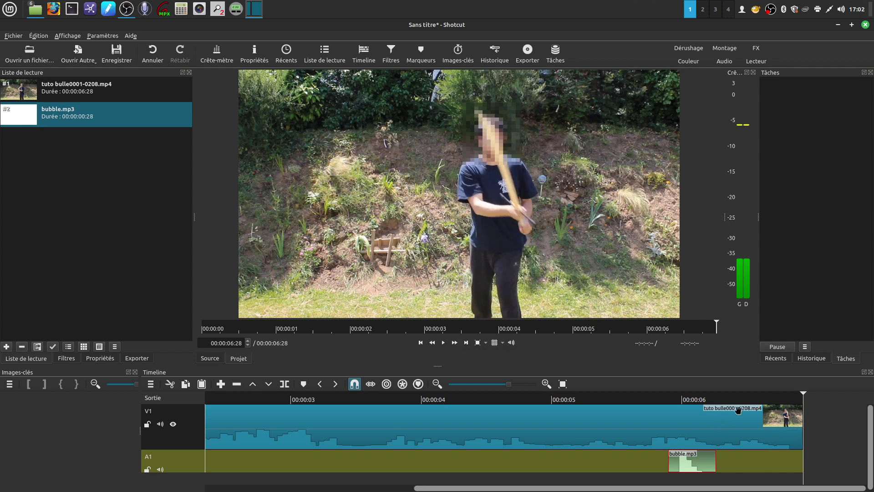
{"action": "left_click_drag", "start_coordinate": [802, 395], "coordinate": [618, 395]}
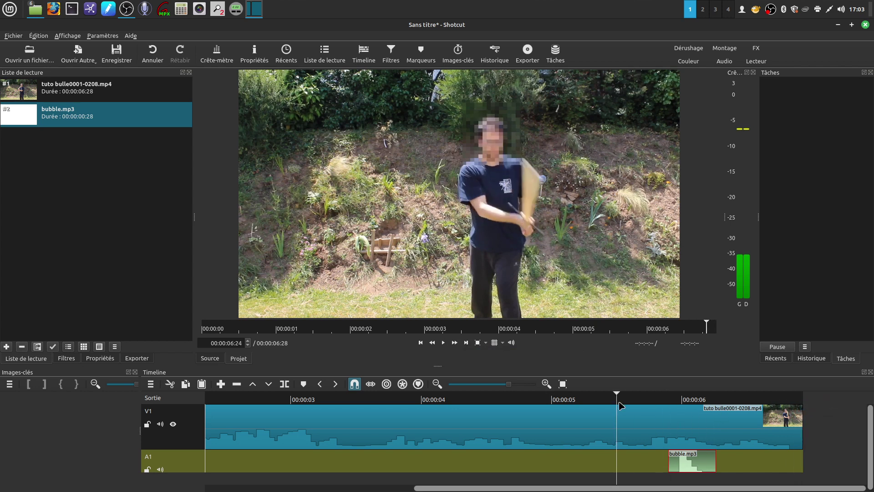
{"action": "left_click", "coordinate": [444, 342]}
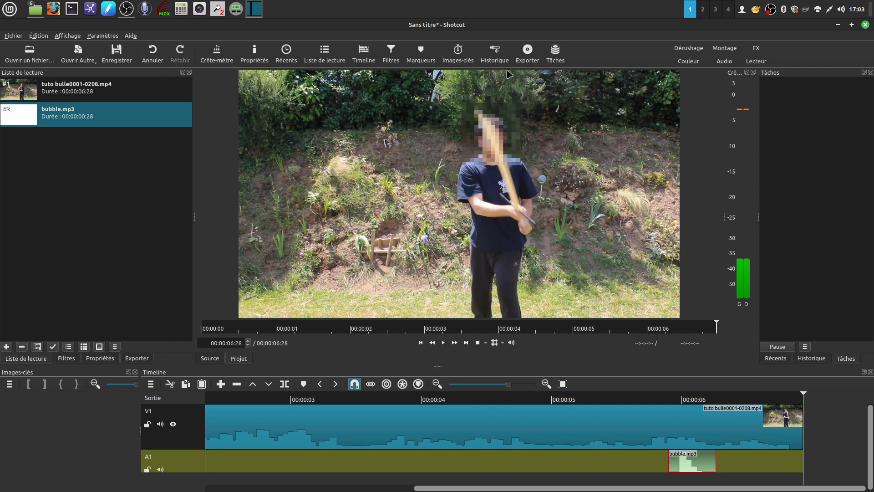
Export the timeline as final bulle tuto.mp4 in the vidéos tutos folder and quit Shotcut without saving the project.
{"action": "left_click", "coordinate": [136, 358]}
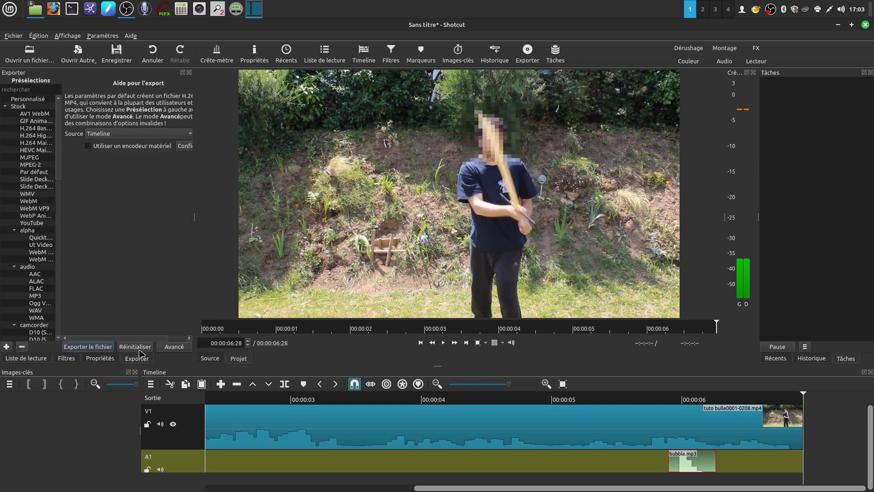
{"action": "left_click", "coordinate": [107, 347]}
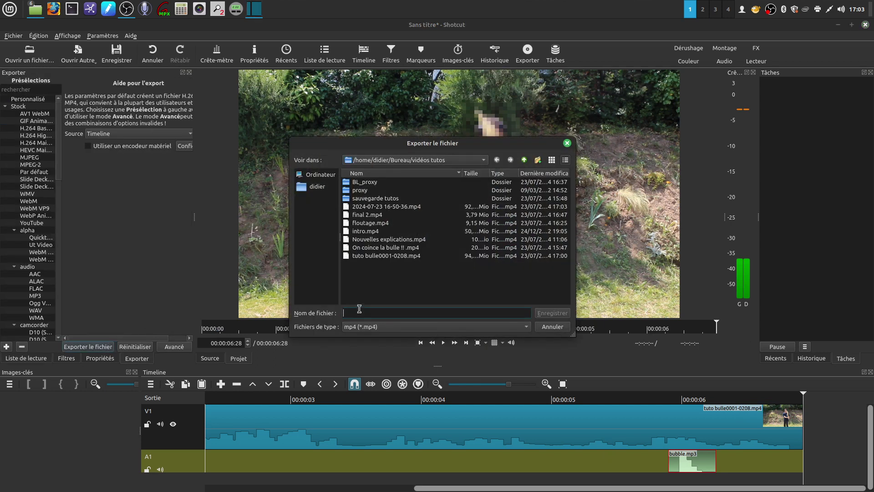
{"action": "type", "text": "final b"}
{"action": "left_click", "coordinate": [552, 313]}
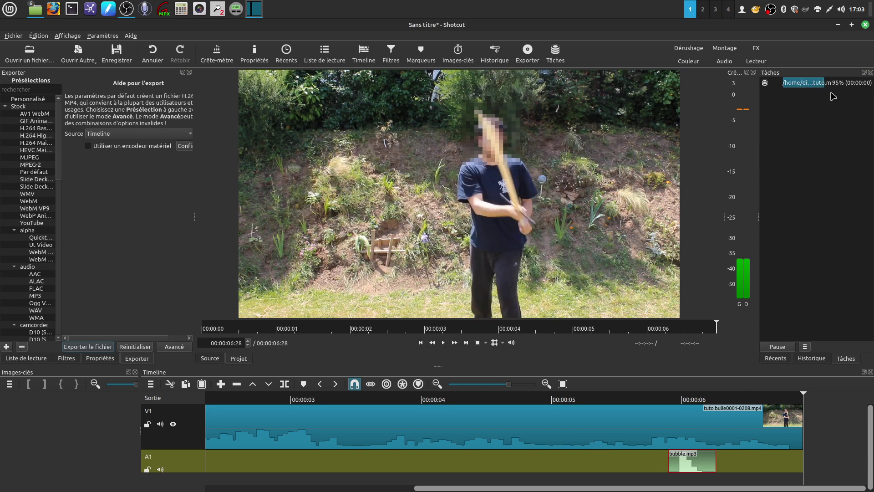
{"action": "left_click", "coordinate": [865, 25]}
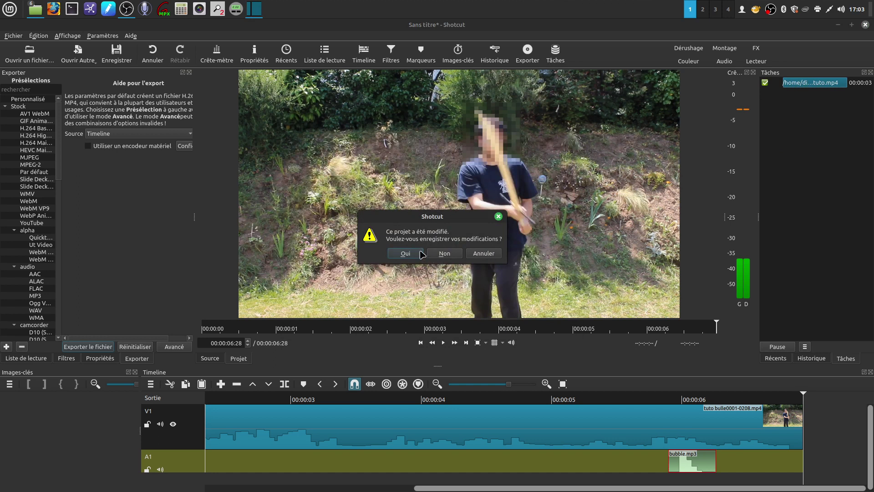
{"action": "left_click", "coordinate": [445, 255]}
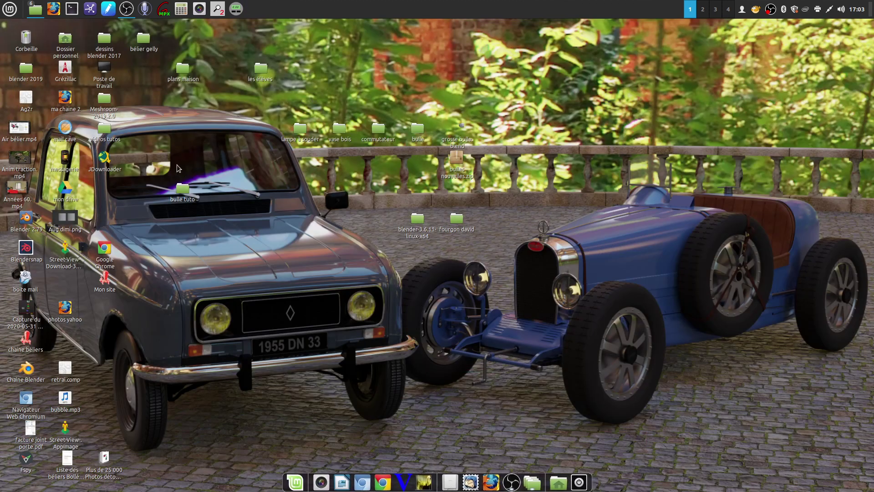
Play final bulle tuto.mp4 from the desktop's vidéos tutos folder to review the export, and close the player and the folder.
{"action": "double_click", "coordinate": [104, 130]}
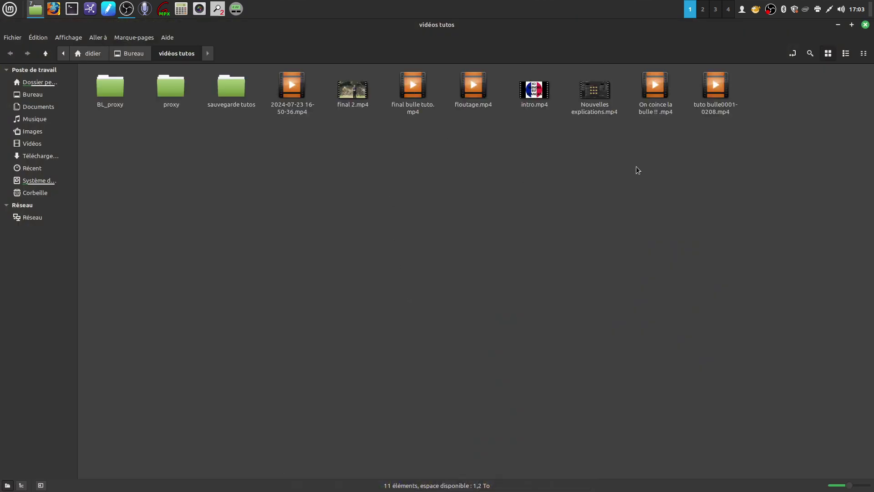
{"action": "double_click", "coordinate": [417, 83]}
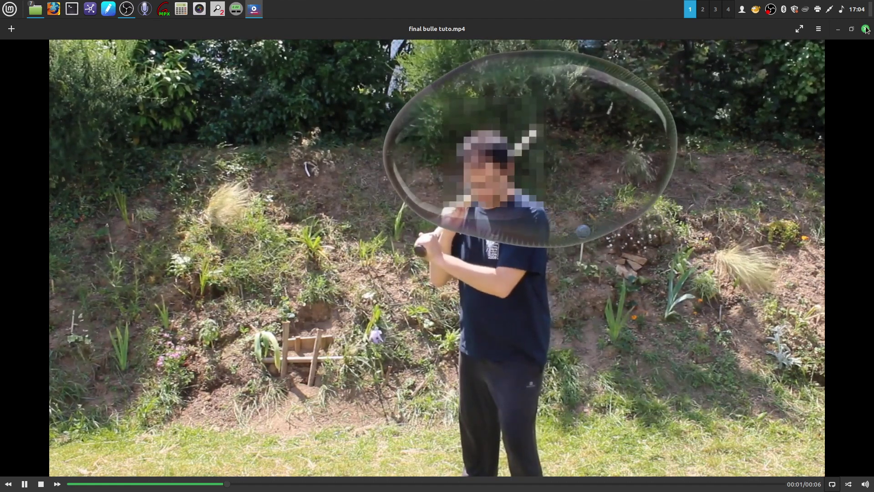
{"action": "left_click", "coordinate": [836, 30]}
{"action": "left_click", "coordinate": [389, 276]}
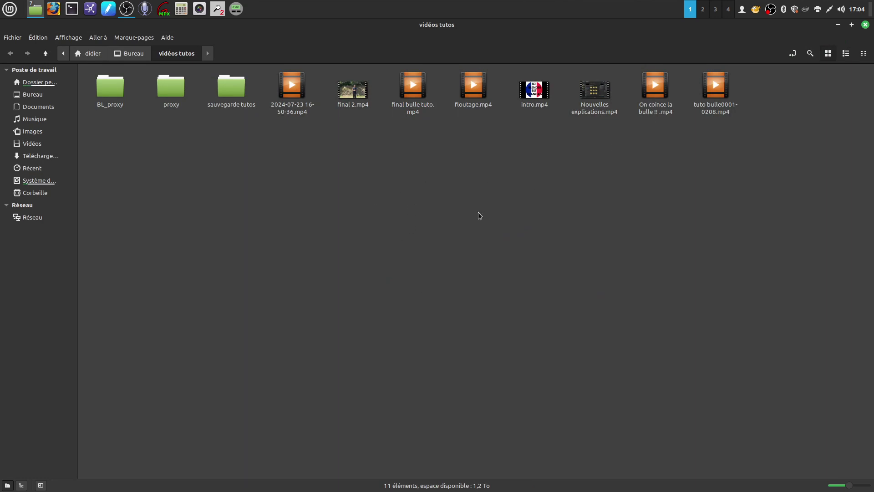
{"action": "left_click", "coordinate": [864, 25]}
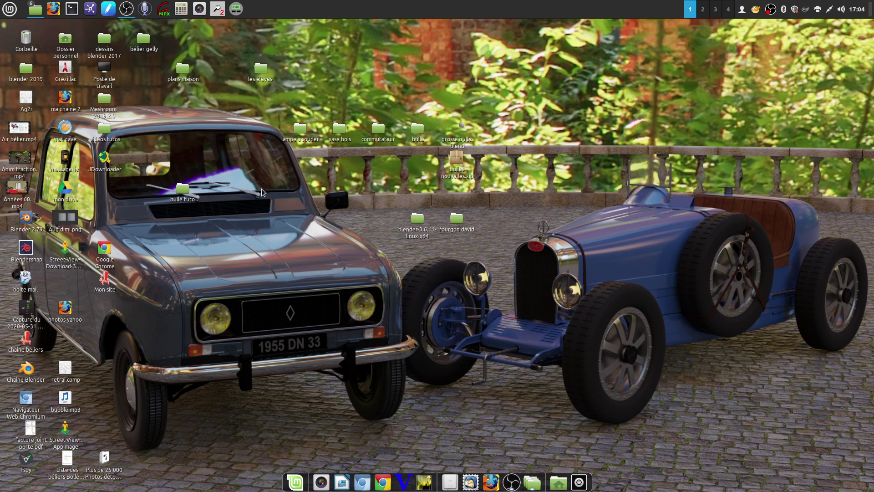
{"action": "double_click", "coordinate": [456, 221]}
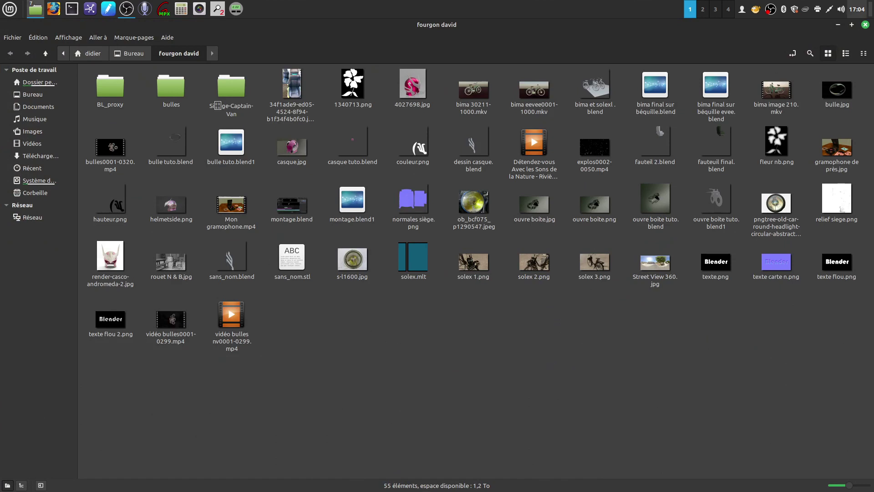
{"action": "left_click", "coordinate": [866, 25]}
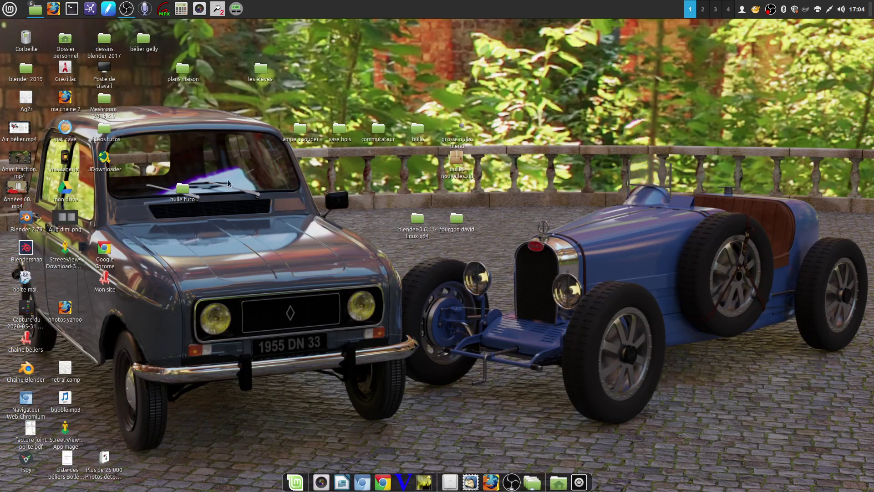